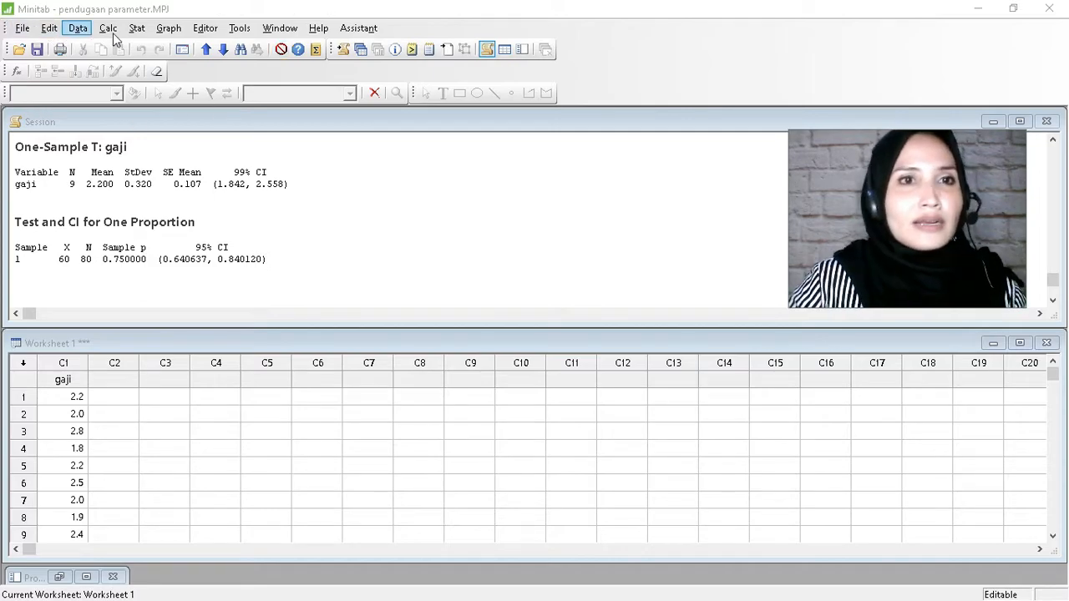
Start a 2-Sample t analysis and set its data source to Summarized data.
click(137, 30)
click(137, 30)
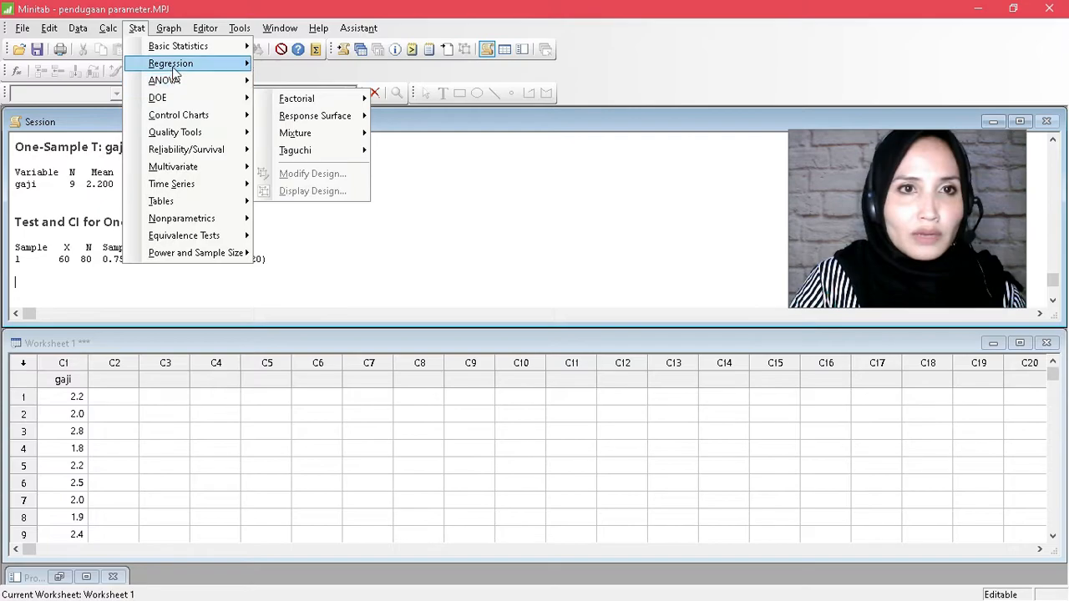
mouse_move(178, 53)
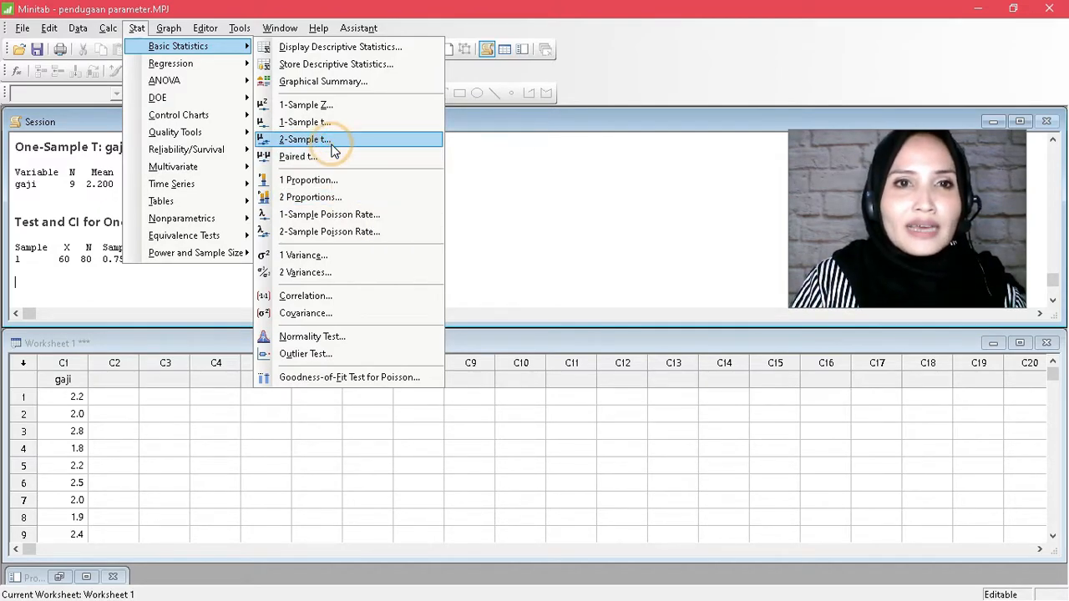
key(Escape)
key(Escape)
click(137, 29)
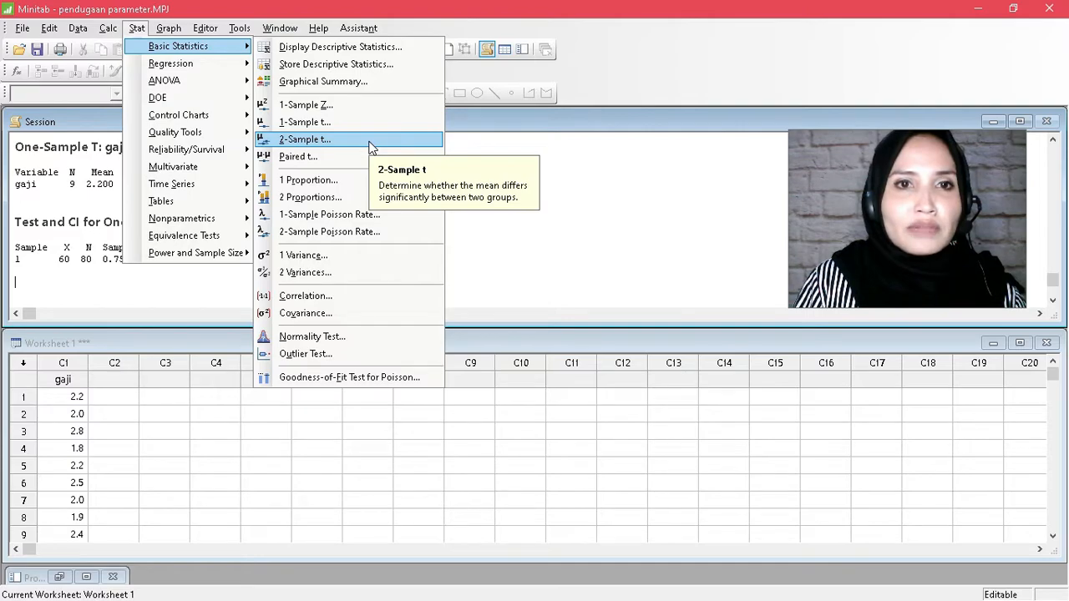
click(372, 147)
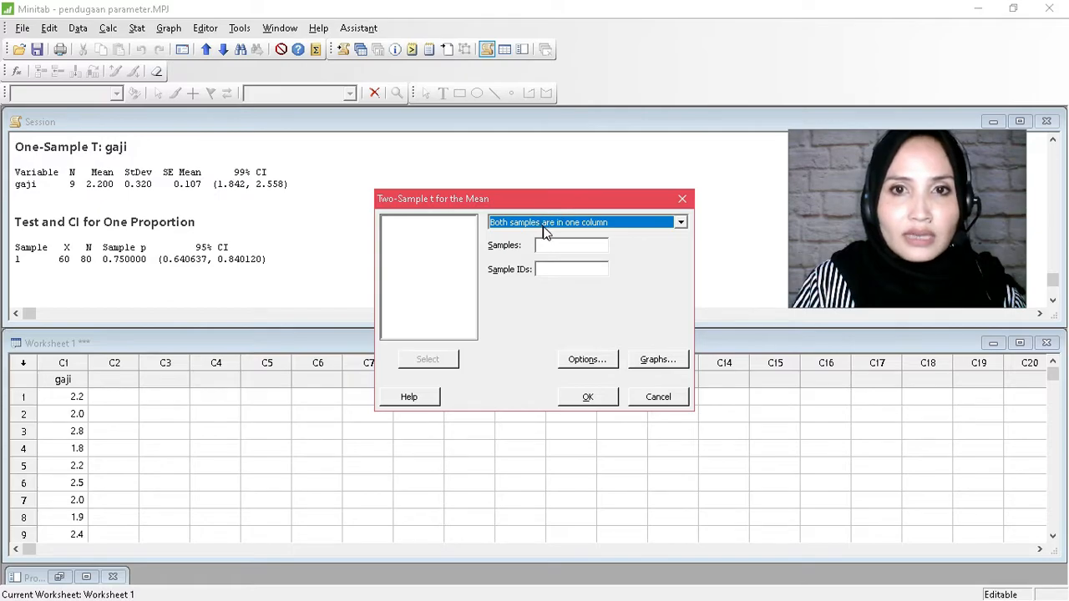
click(643, 222)
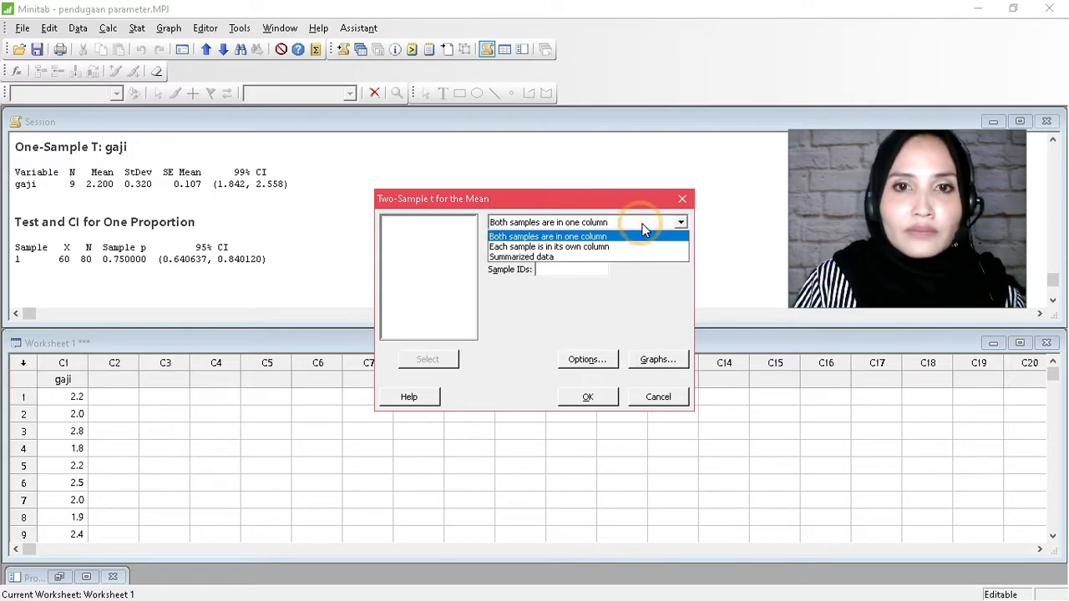
click(609, 257)
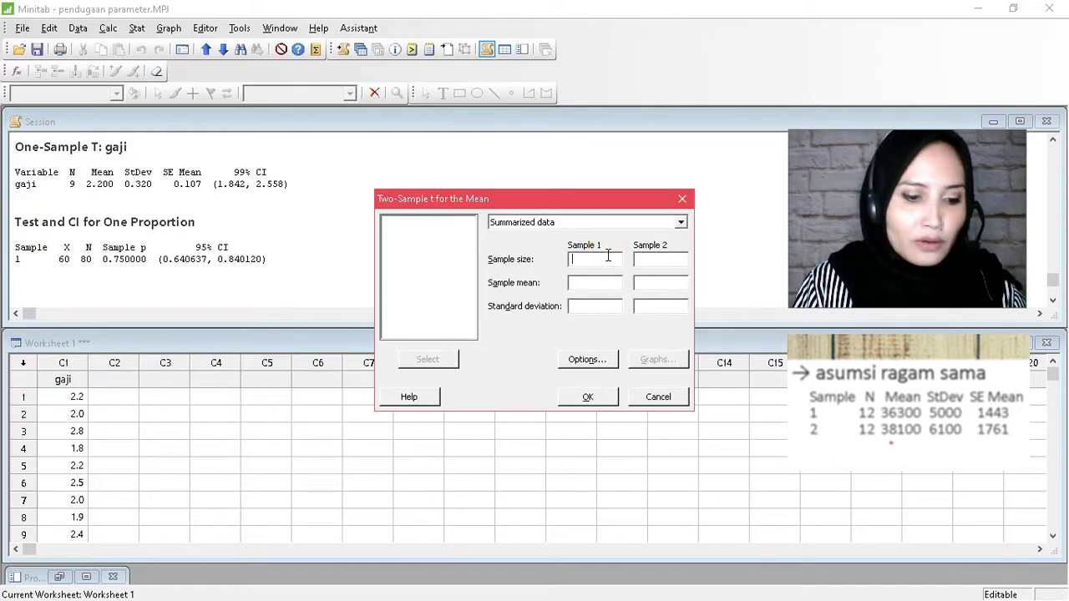
Enter a sample size of 12 for both Sample 1 and Sample 2.
click(609, 256)
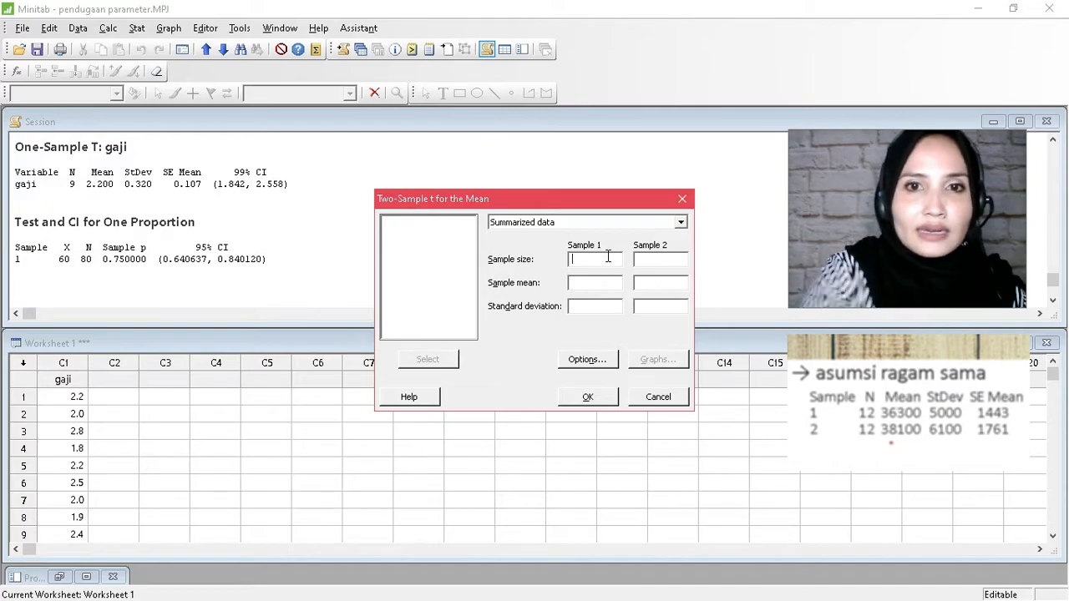
text(12)
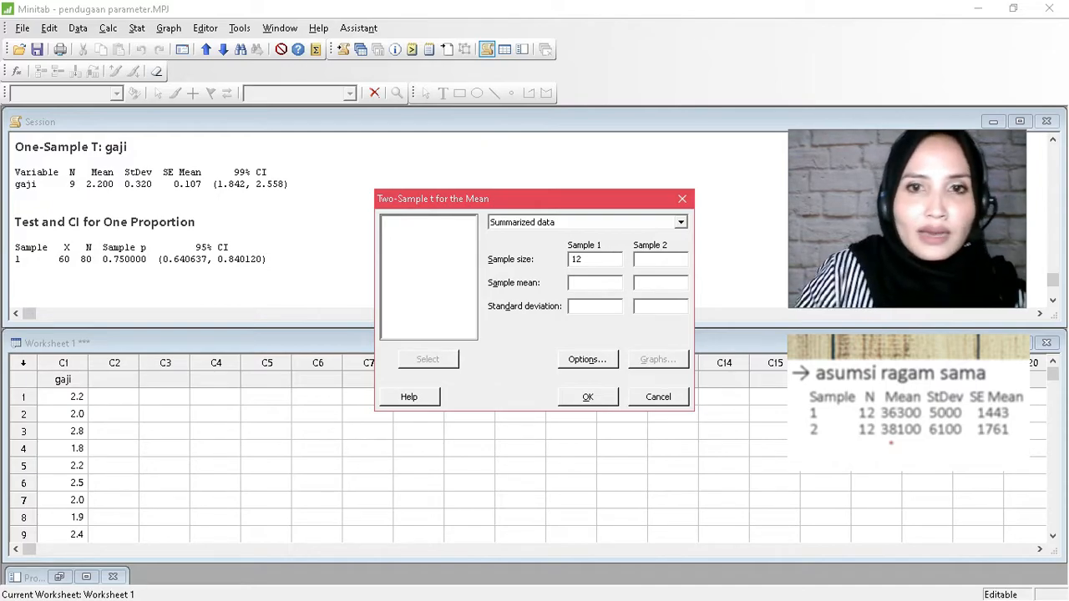
click(658, 259)
text(12)
Enter sample means of 36300 for Sample 1 and 38100 for Sample 2.
key(Tab)
text(3600)
double_click(590, 282)
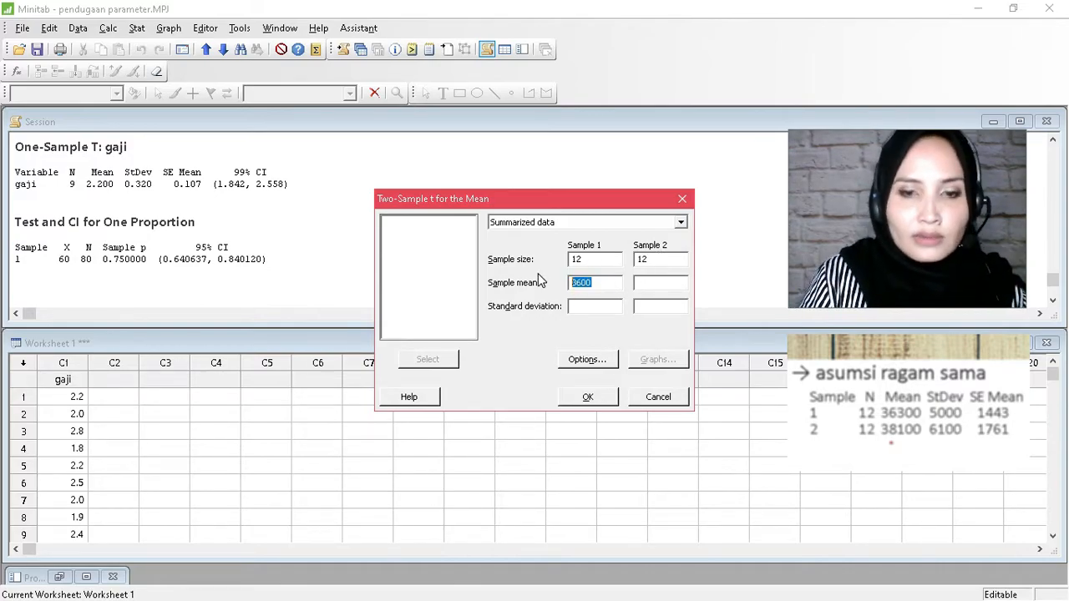
key(BackSpace)
text(3)
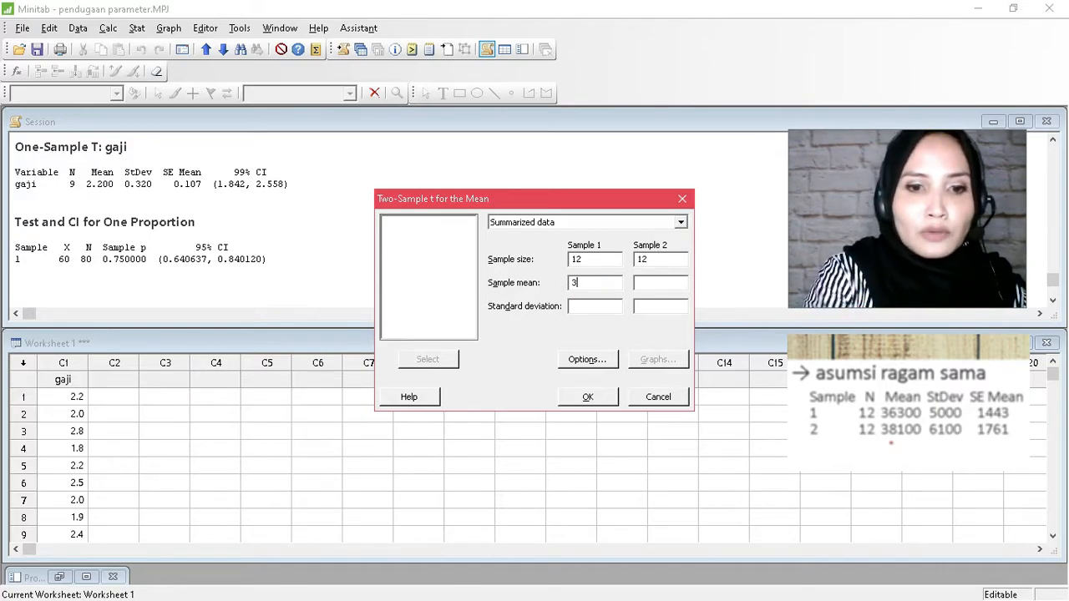
text(6300)
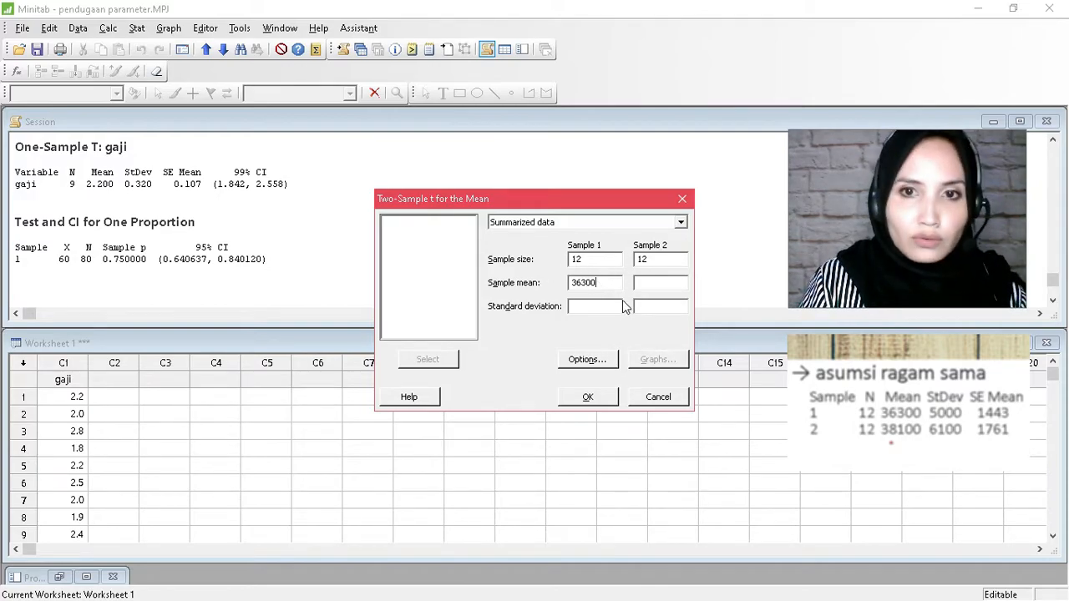
click(641, 288)
text(382)
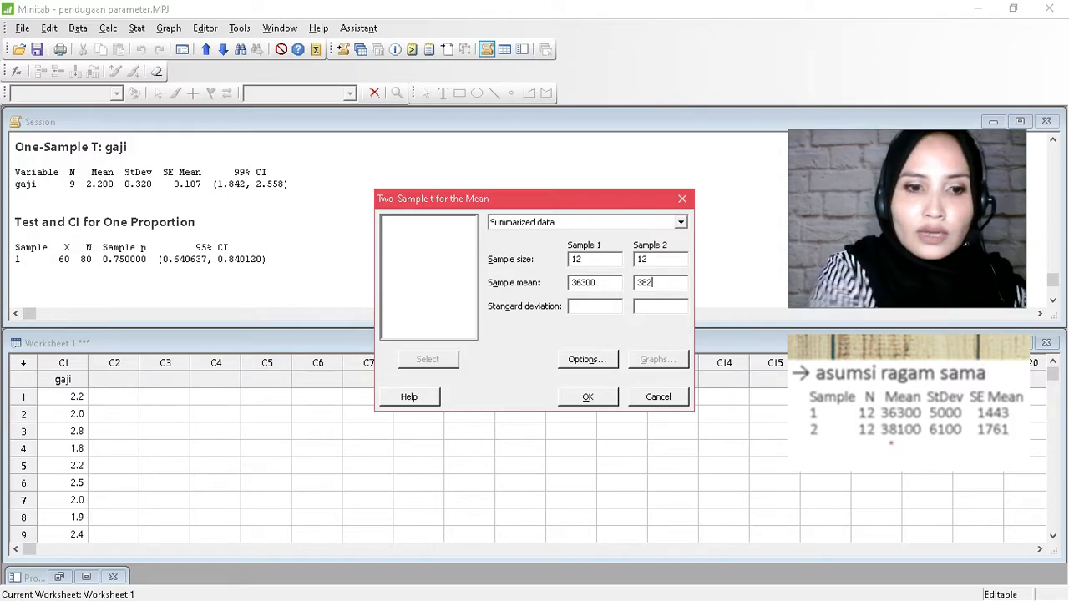
key(BackSpace)
text(100)
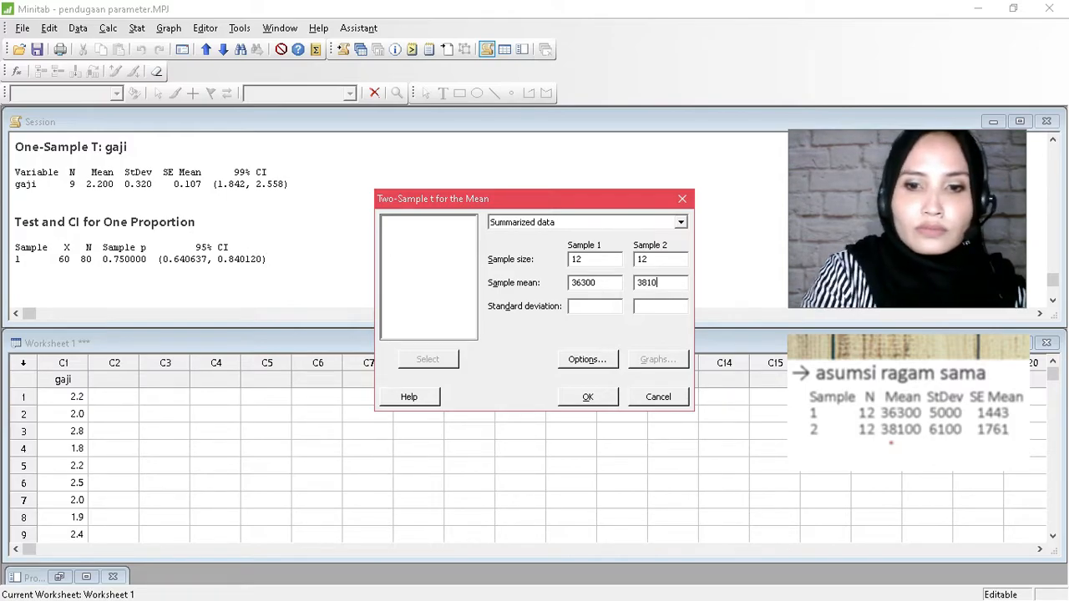
Enter standard deviations of 5000 for Sample 1 and 6100 for Sample 2.
click(618, 307)
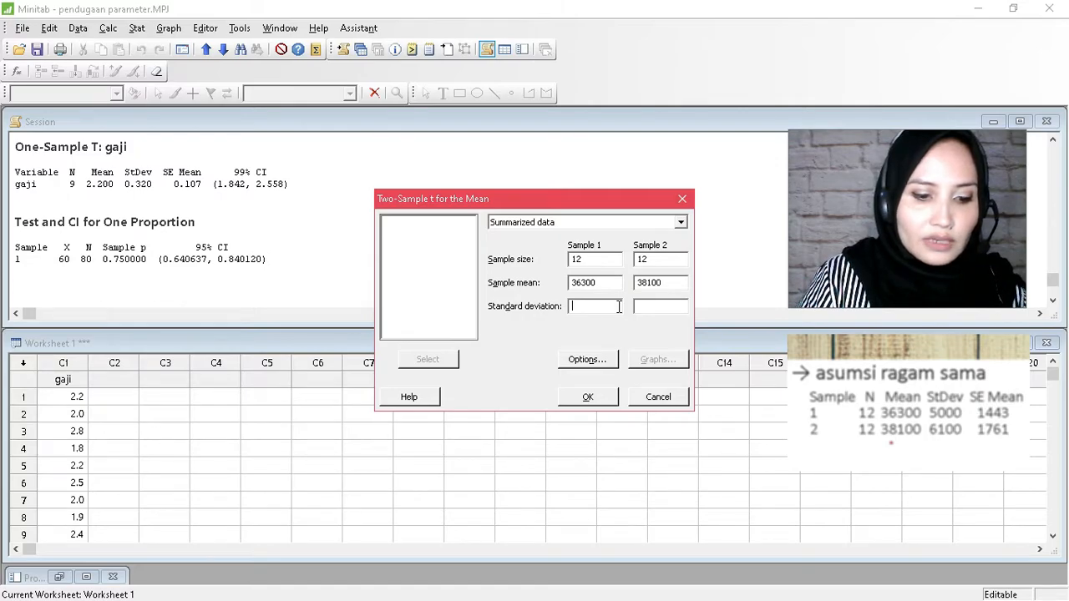
text(5000)
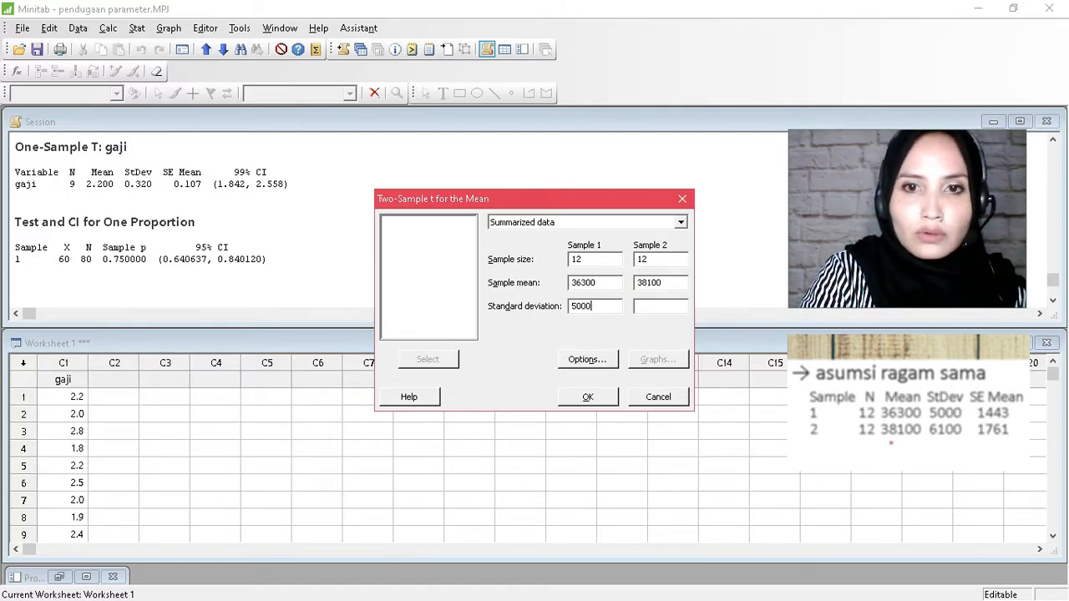
click(661, 306)
text(6100)
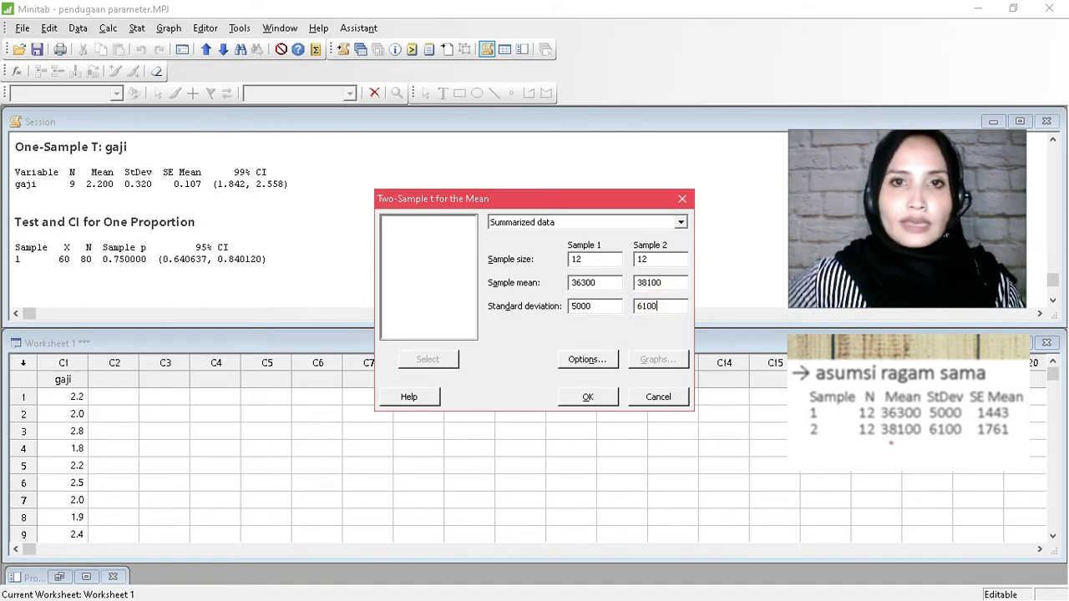
Set the hypothesized difference to 0, assume equal variances, and run the two-sample t-test.
click(599, 359)
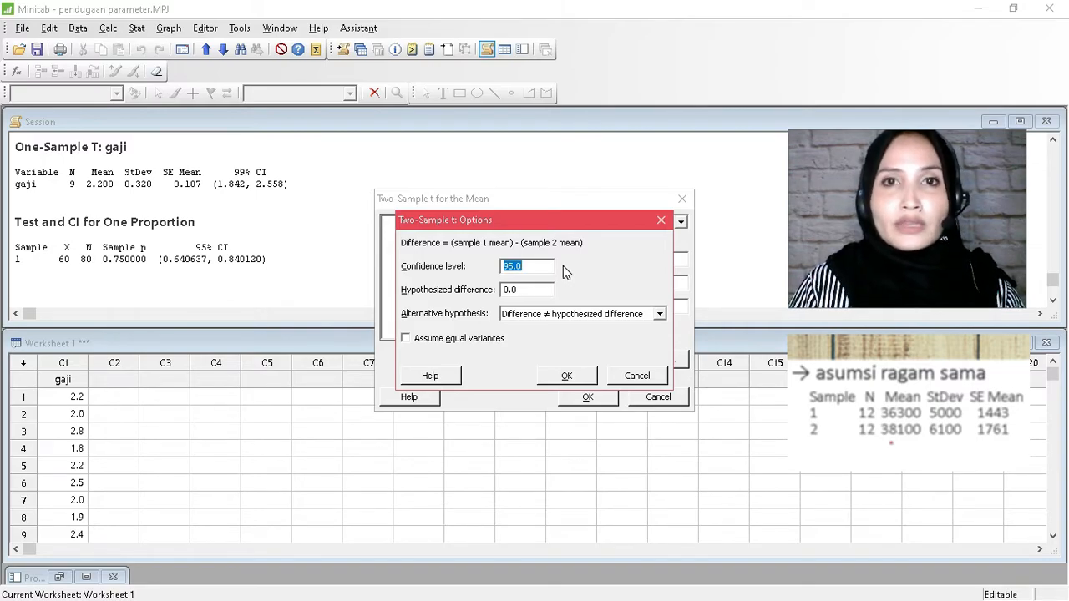
key(Tab)
text(0)
key(Tab)
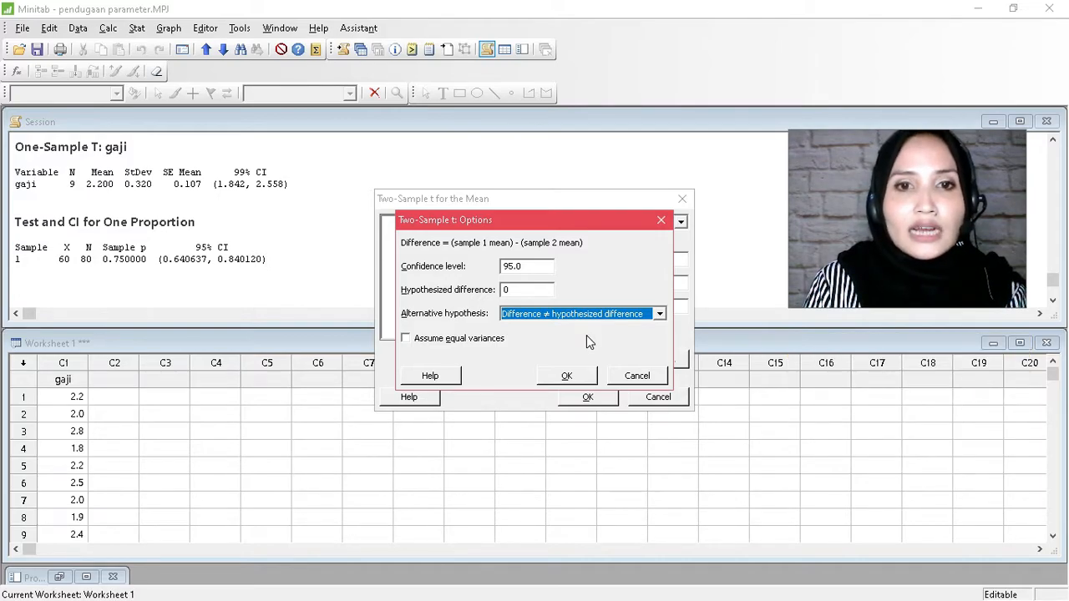
click(461, 339)
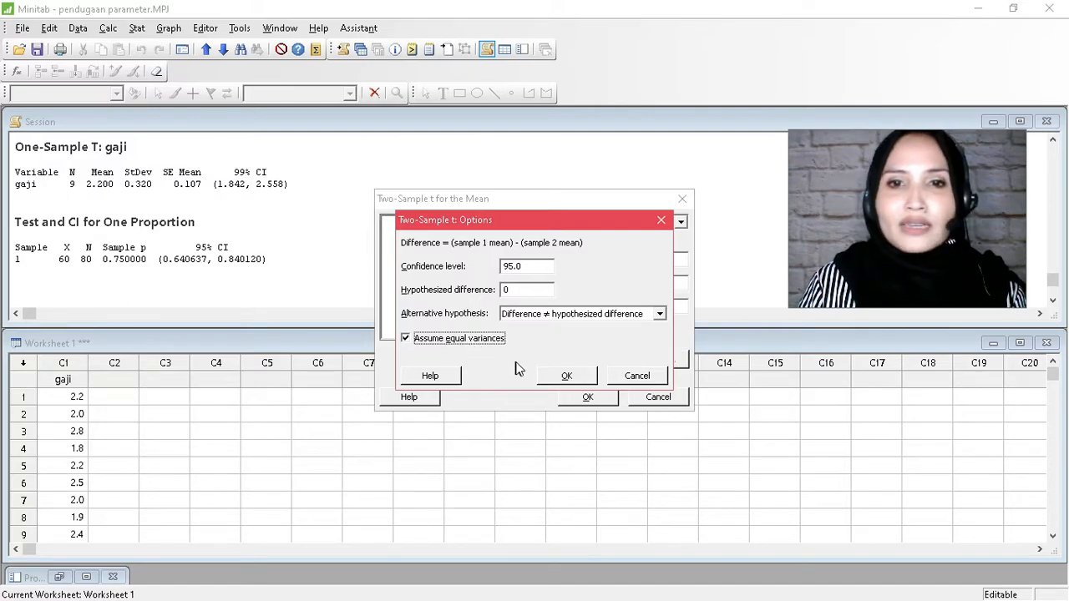
click(553, 379)
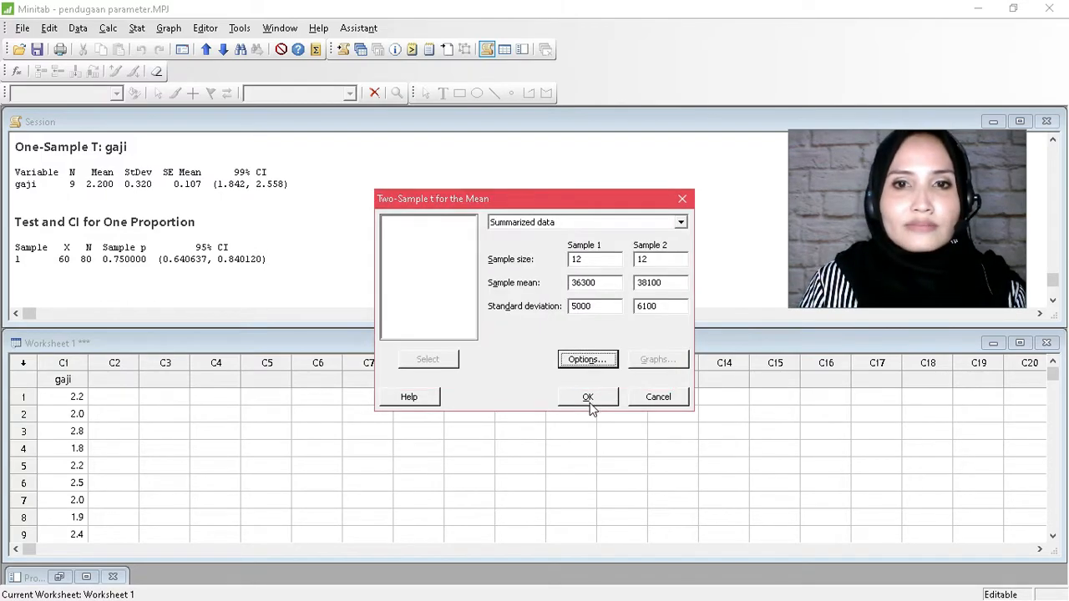
click(588, 399)
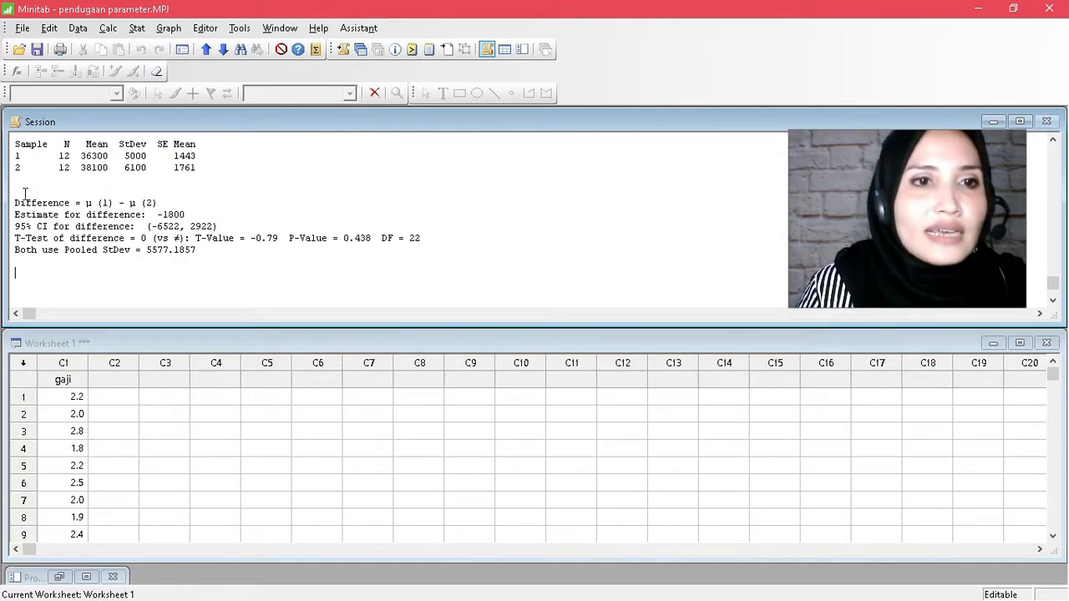
Examine the difference definition, estimate, confidence interval, t-test line and pooled standard deviation in the two-sample results.
drag(15, 203, 164, 205)
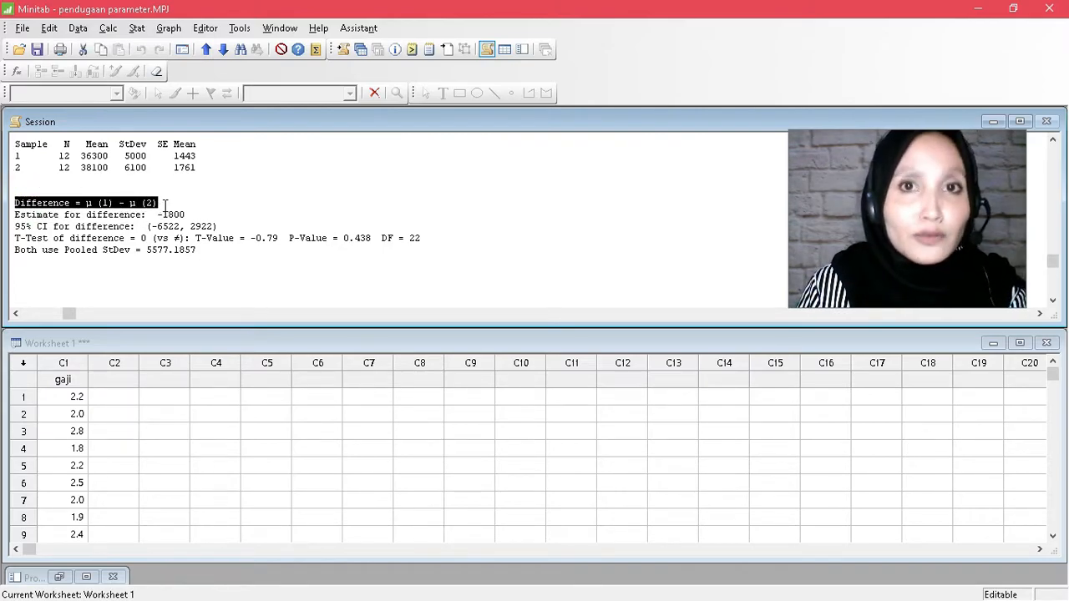
drag(15, 213, 192, 217)
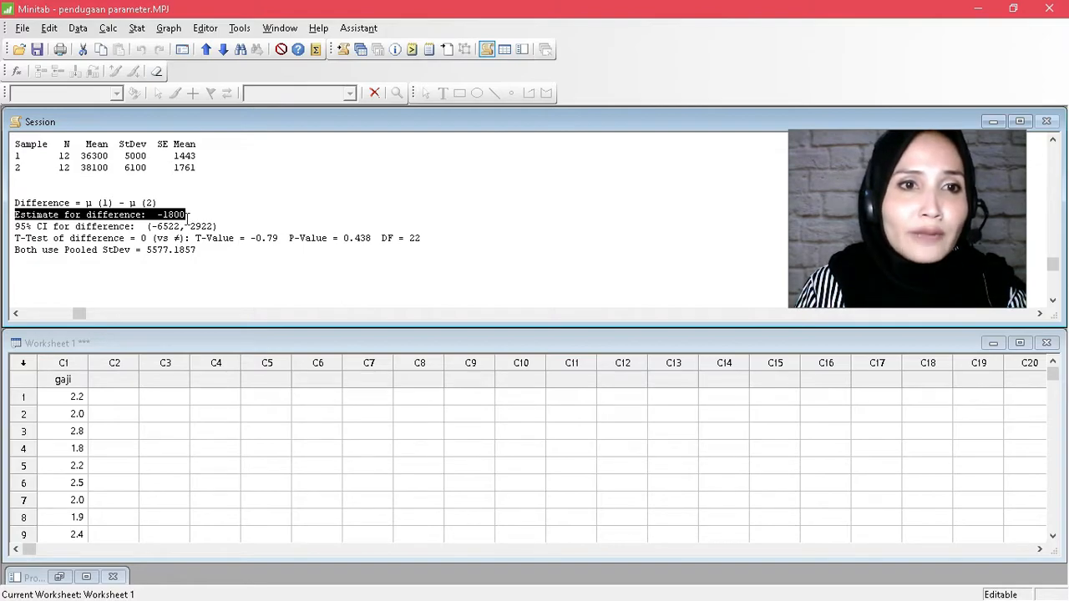
drag(13, 226, 224, 226)
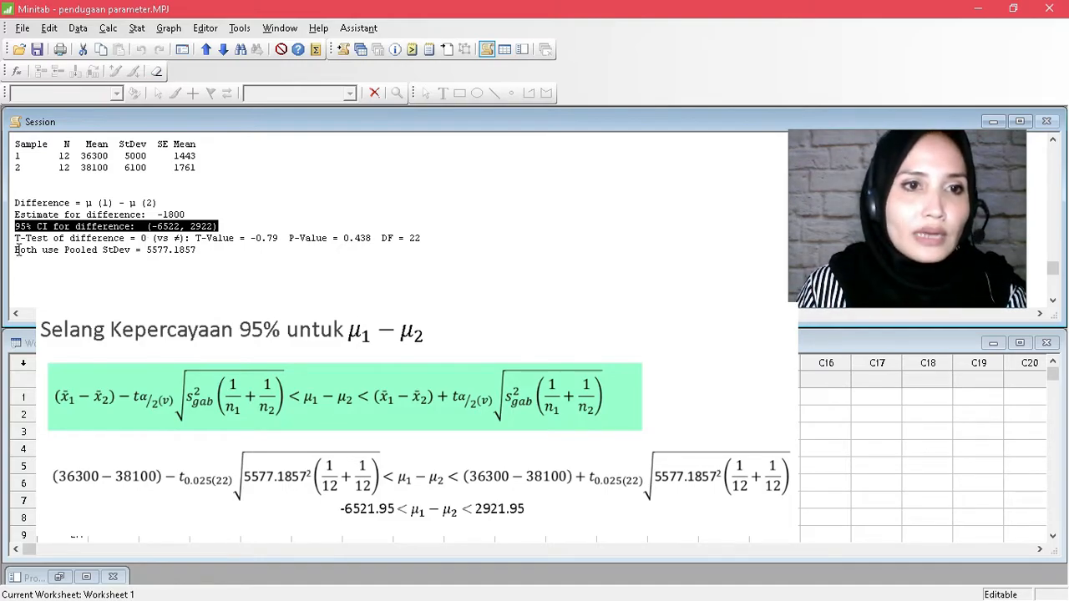
drag(16, 240, 190, 268)
drag(387, 256, 432, 237)
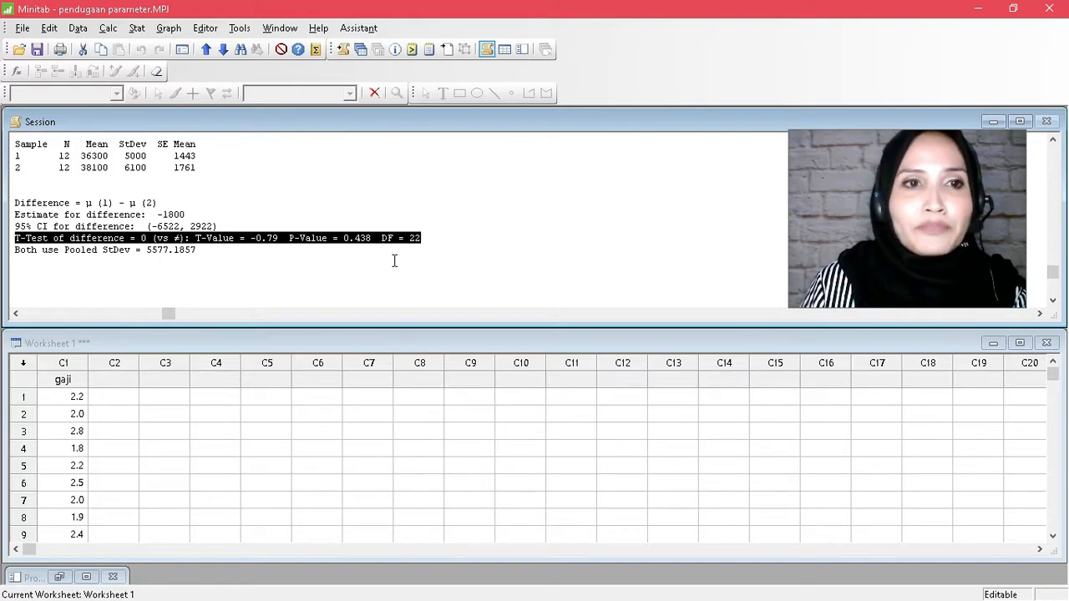
click(211, 249)
drag(16, 249, 222, 255)
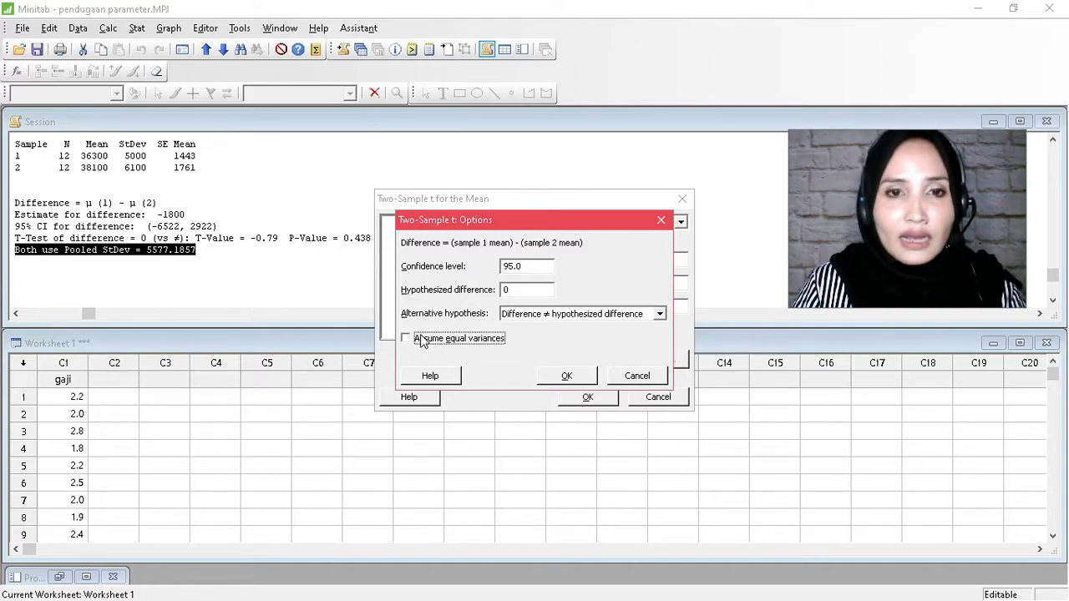
Rerun the two-sample t-test on the same summarized data without assuming equal variances.
click(566, 376)
click(587, 397)
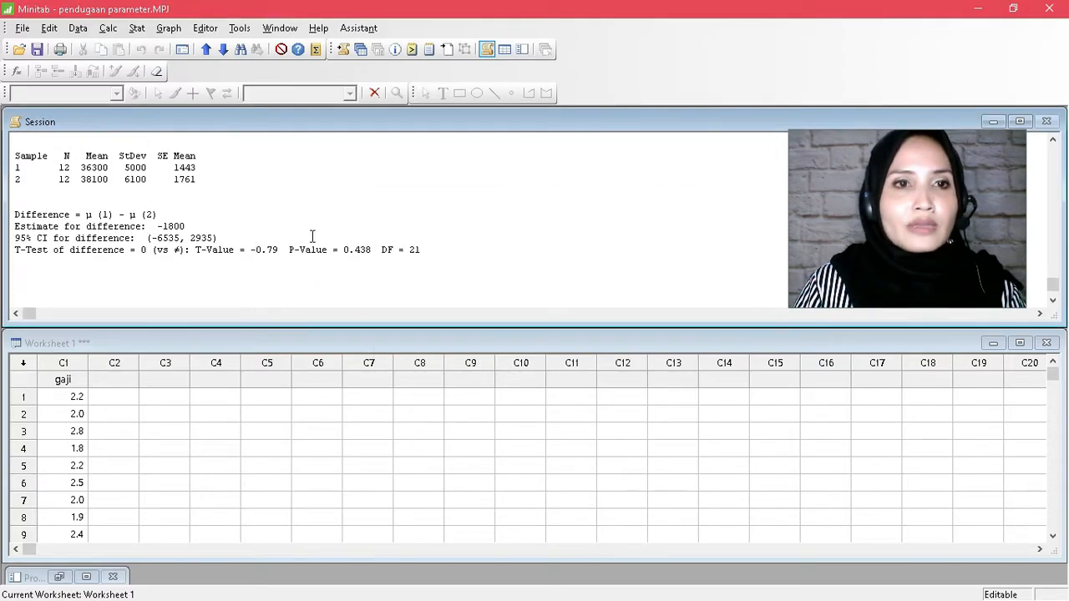
Compare the equal-variance and unequal-variance results, checking the pooled standard deviation, confidence intervals and degrees of freedom.
scroll(314, 237, up, 2)
scroll(315, 237, up, 1)
scroll(315, 237, down, 2)
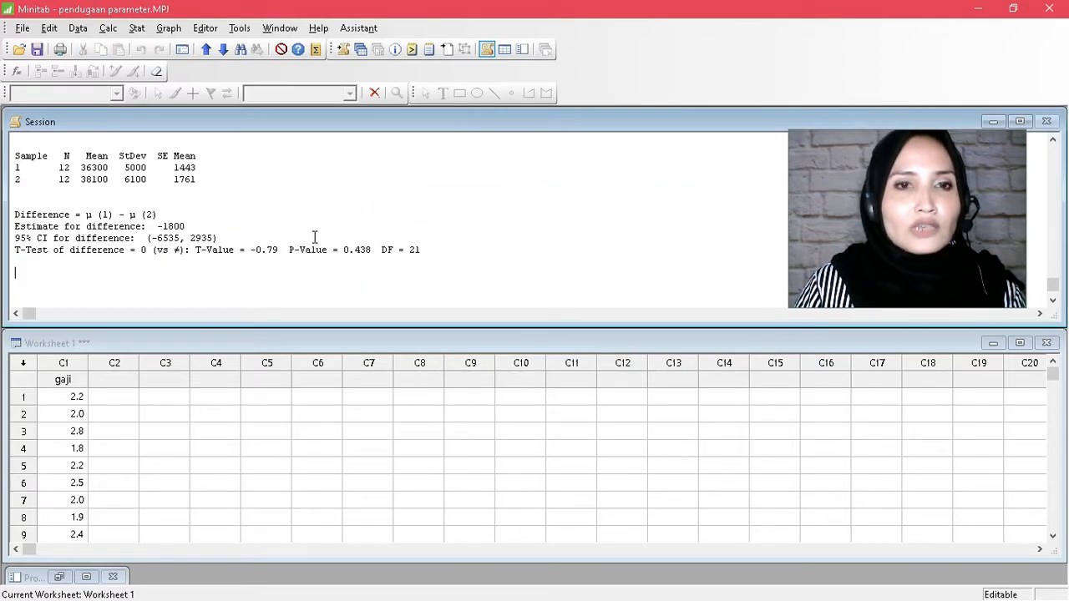
scroll(315, 237, up, 2)
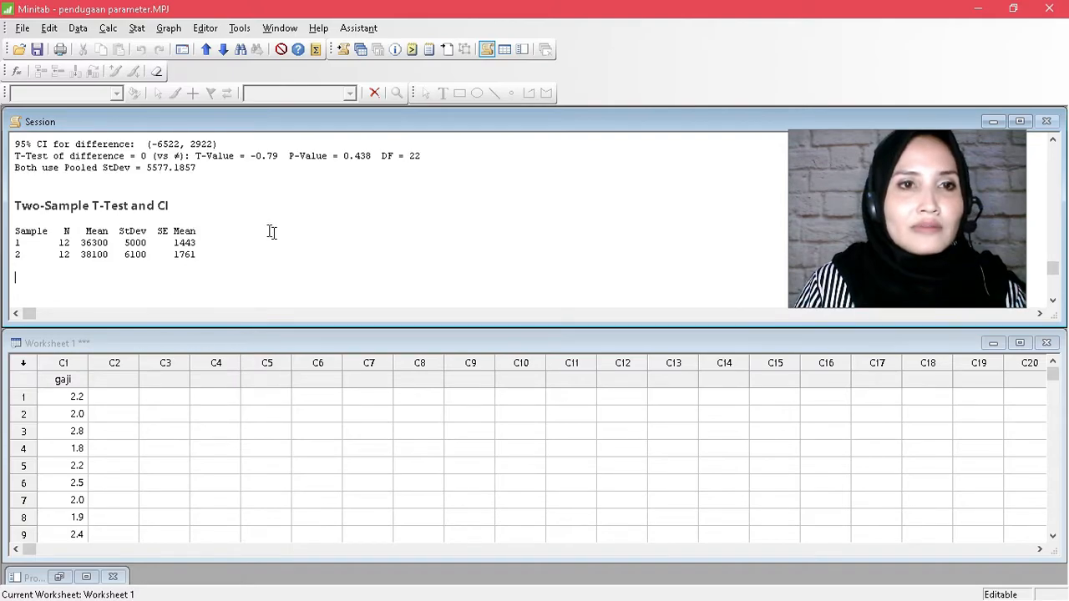
drag(195, 167, 15, 167)
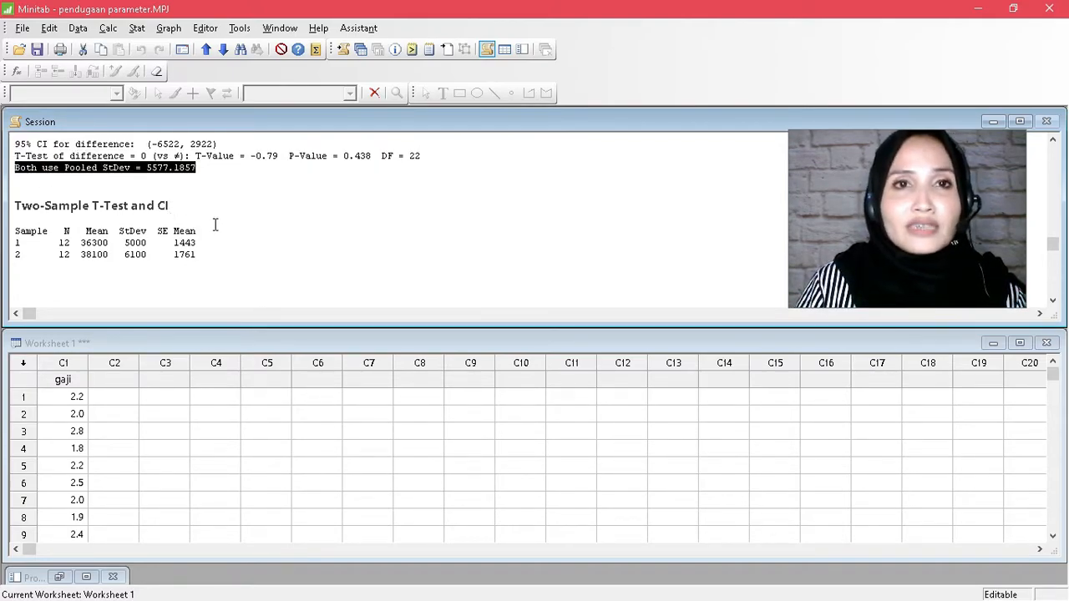
scroll(215, 224, down, 3)
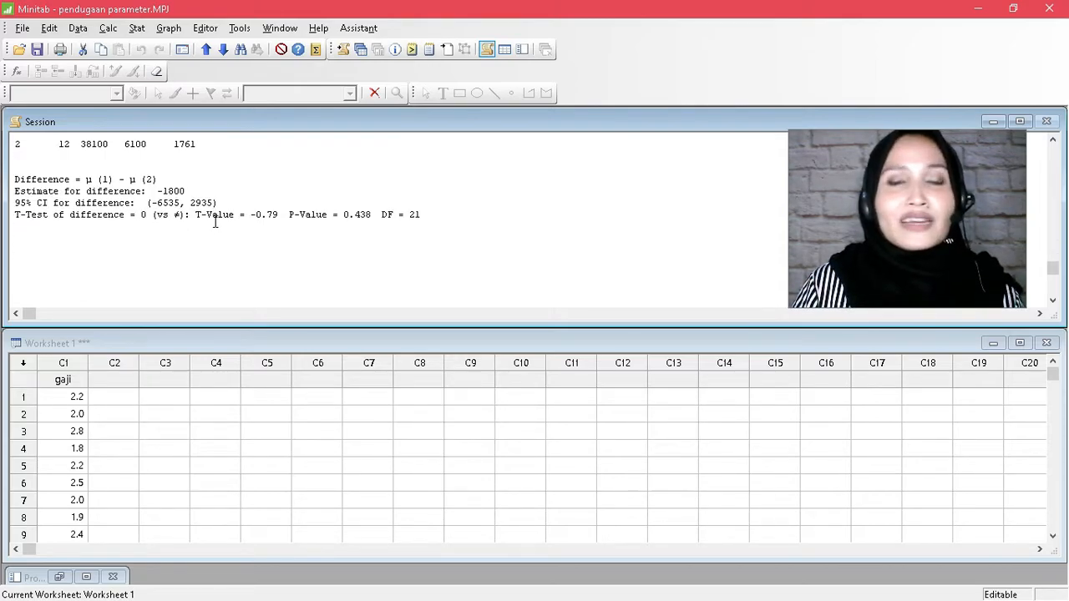
click(215, 221)
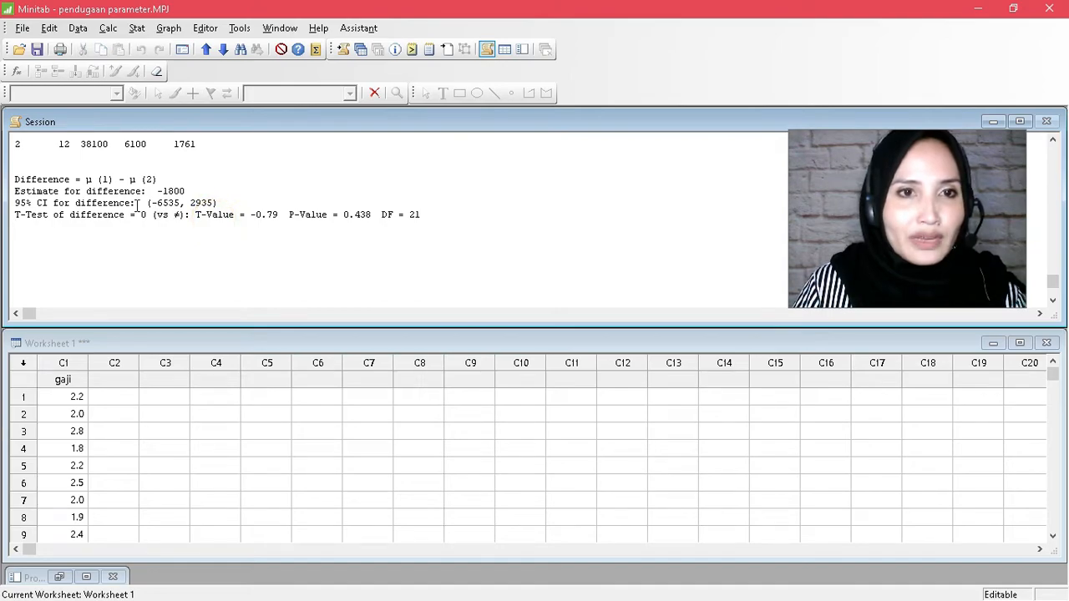
drag(17, 173, 420, 217)
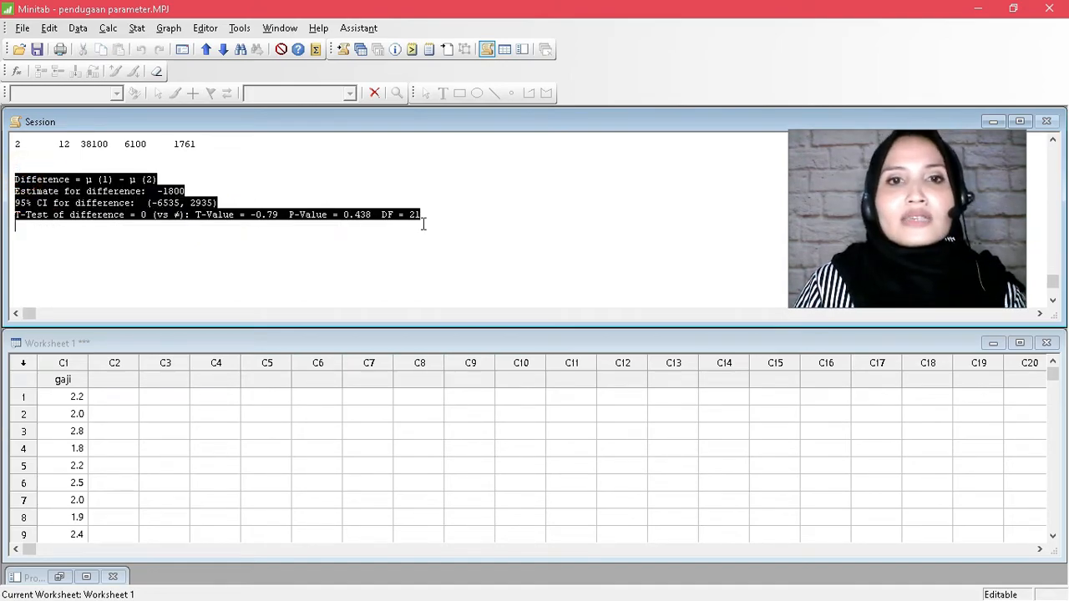
scroll(460, 251, up, 2)
scroll(459, 252, up, 3)
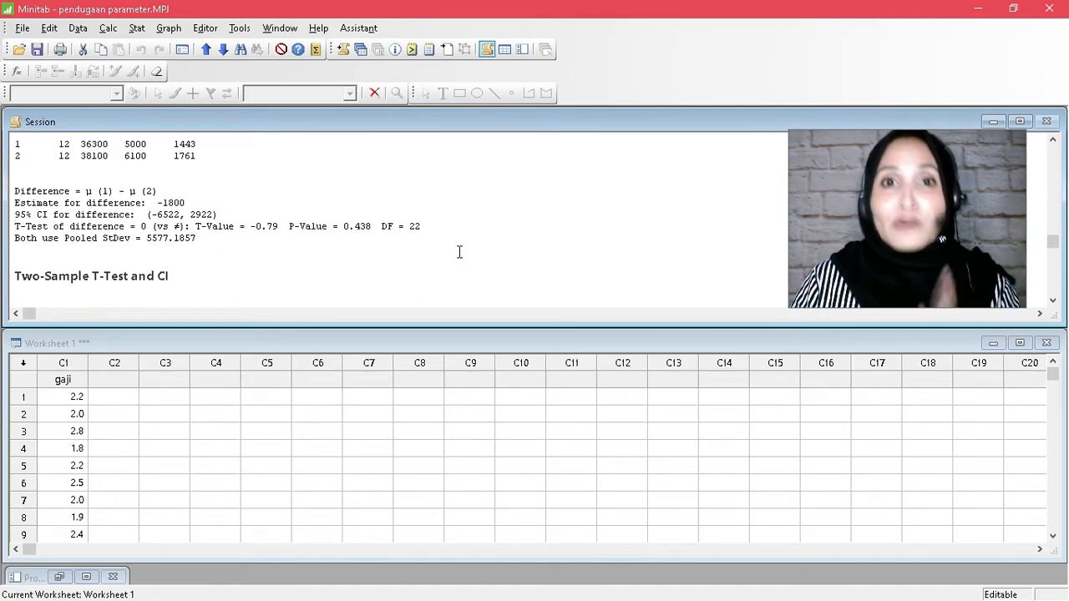
scroll(459, 251, up, 1)
scroll(459, 251, up, 1)
scroll(459, 251, down, 1)
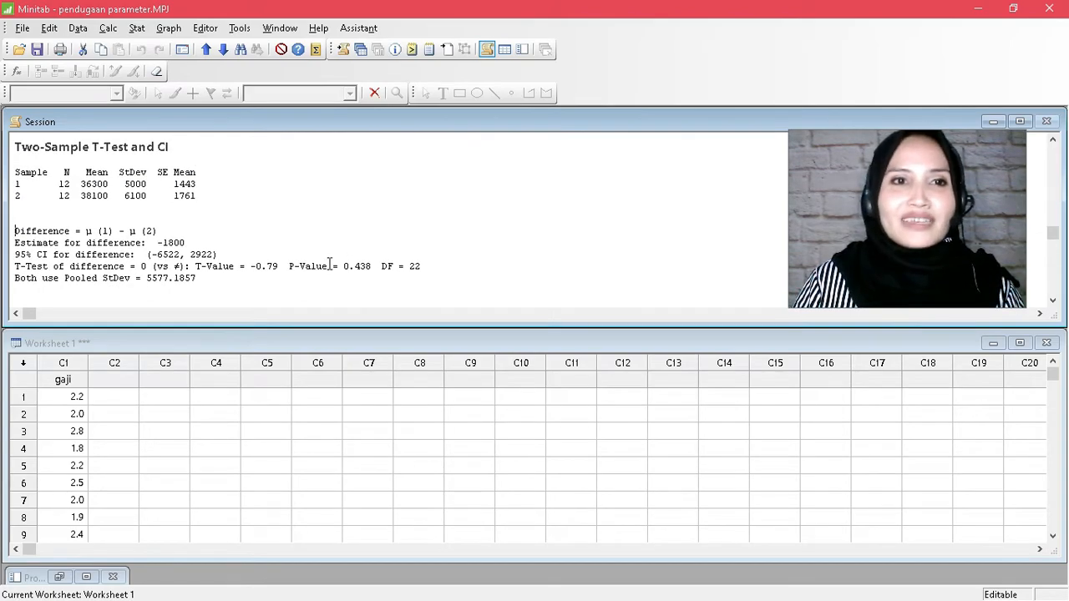
Review the difference estimate and 95% confidence interval in the equal-variance two-sample results.
click(233, 269)
drag(240, 250, 4, 253)
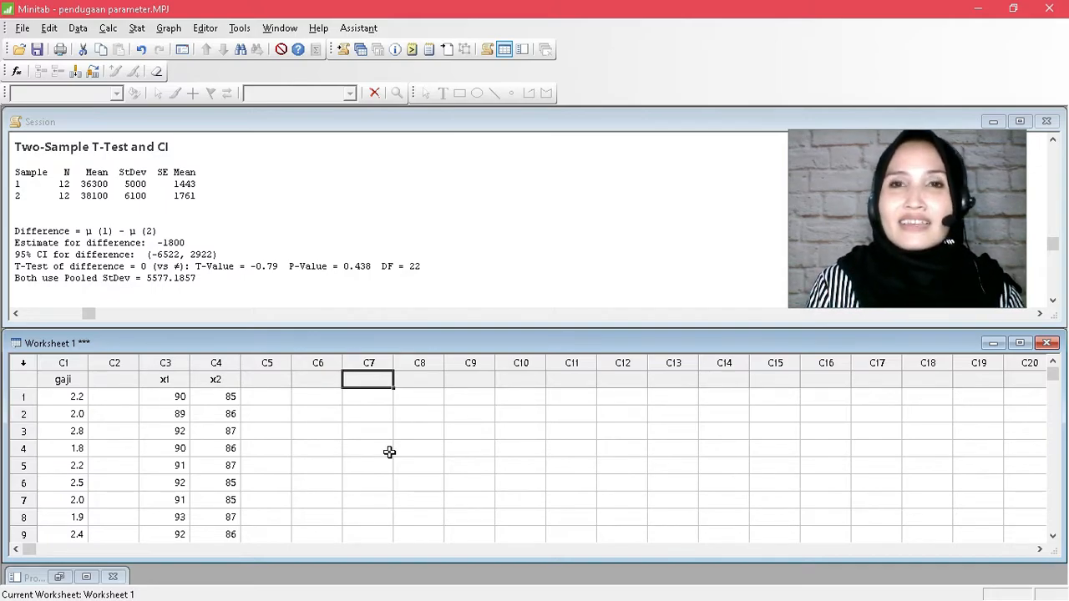
Set up a paired t-test with each sample in a column, using x1 as sample 1 and x2 as sample 2.
click(190, 379)
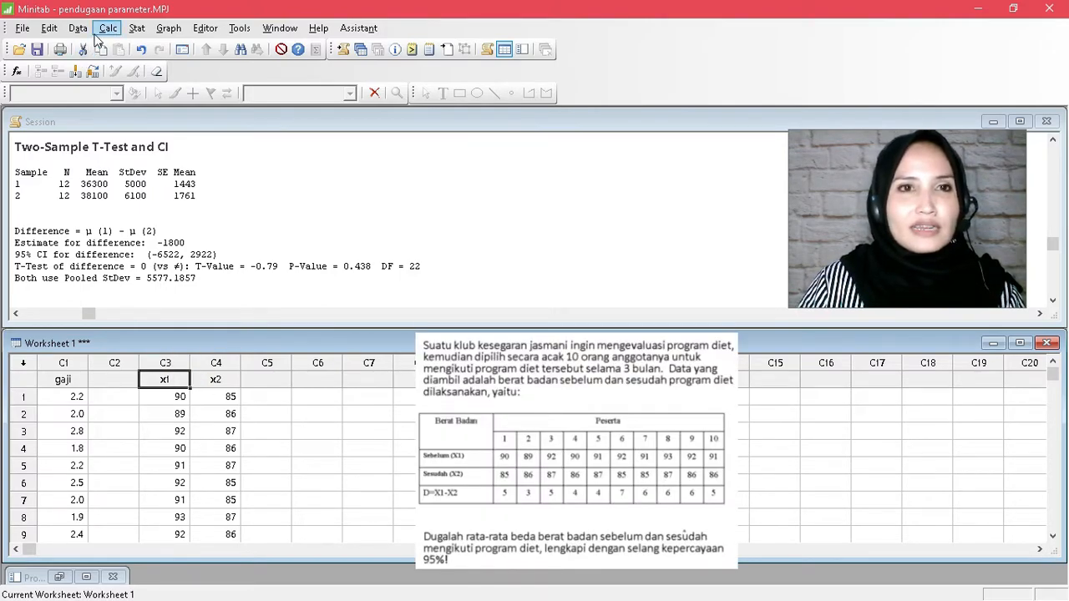
click(135, 29)
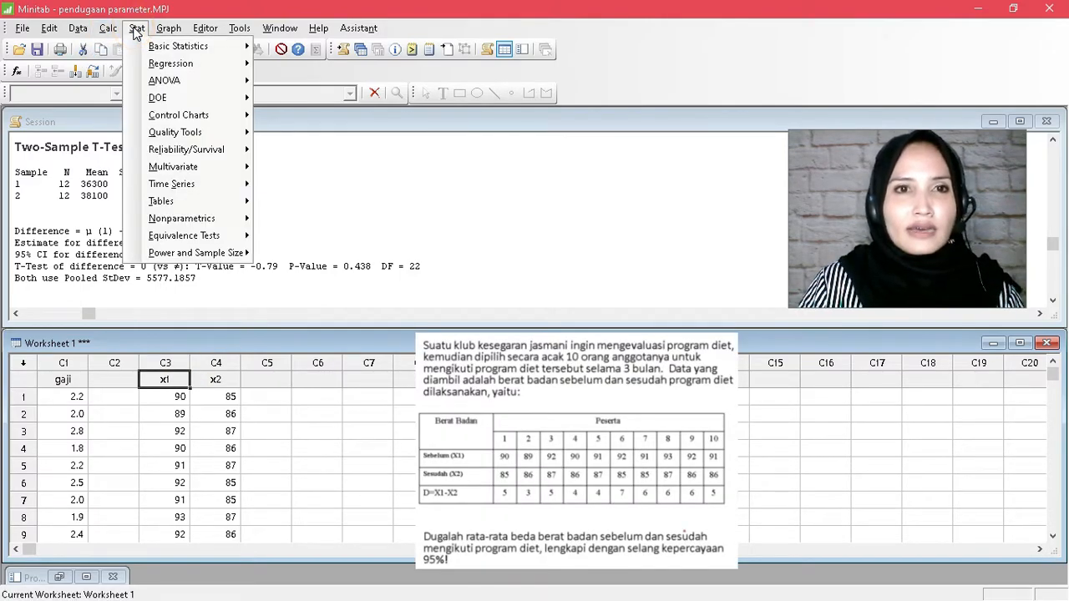
mouse_move(224, 53)
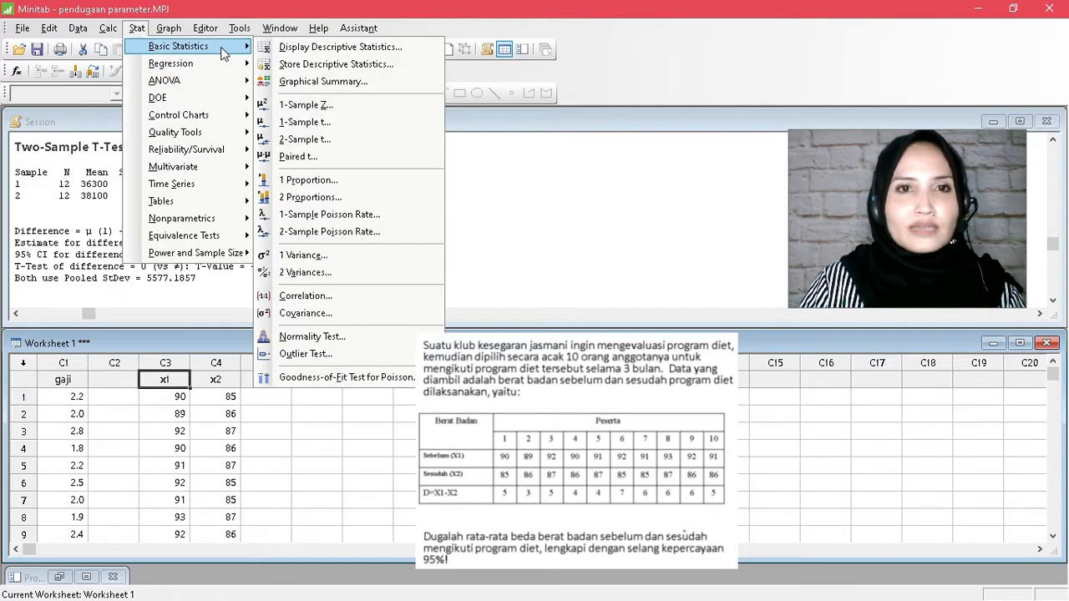
click(374, 158)
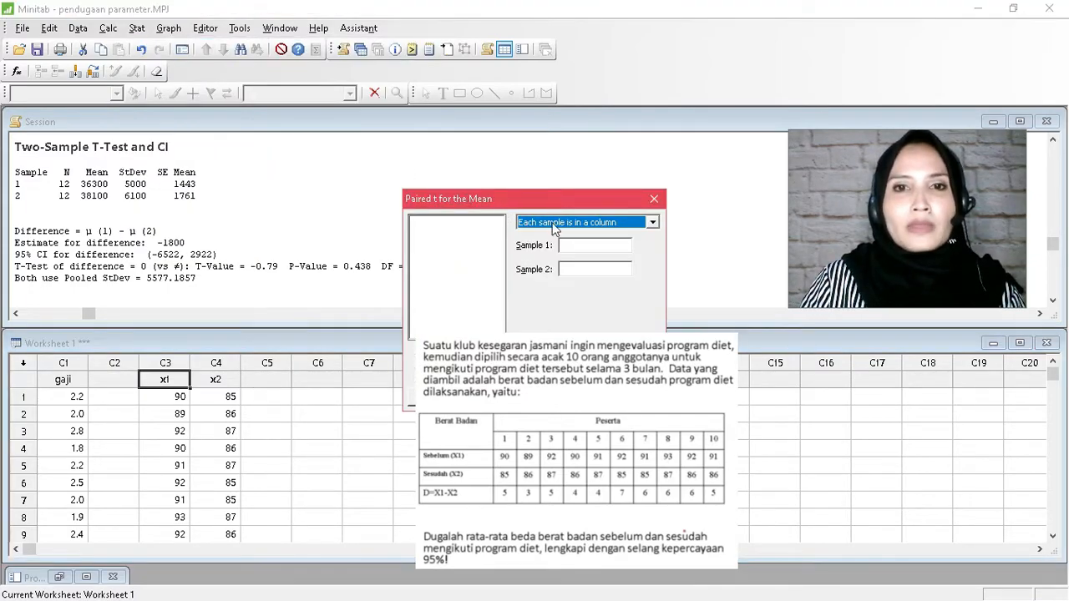
click(621, 223)
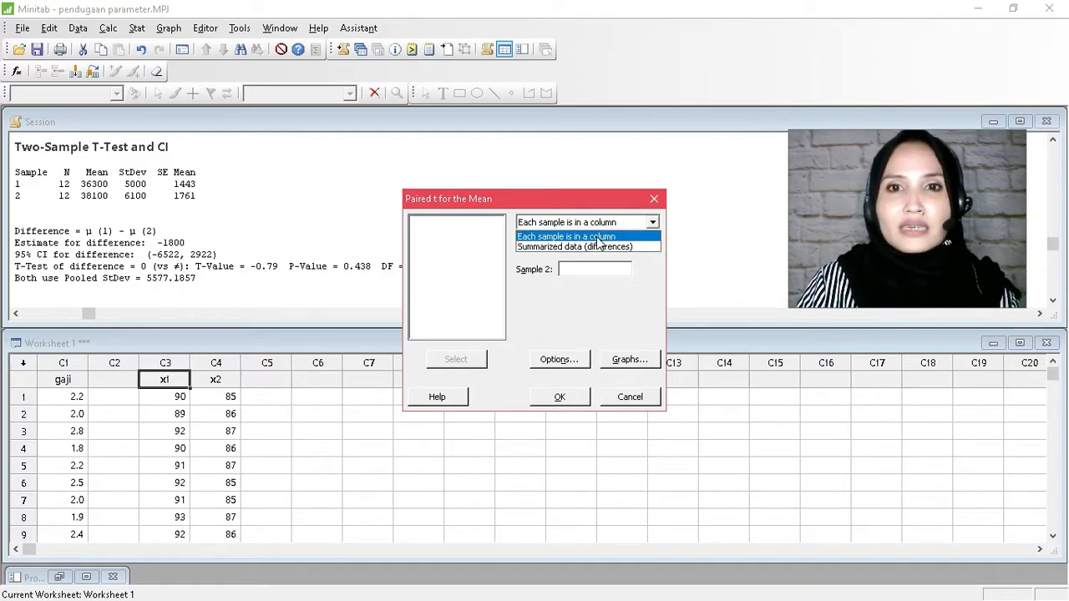
click(597, 237)
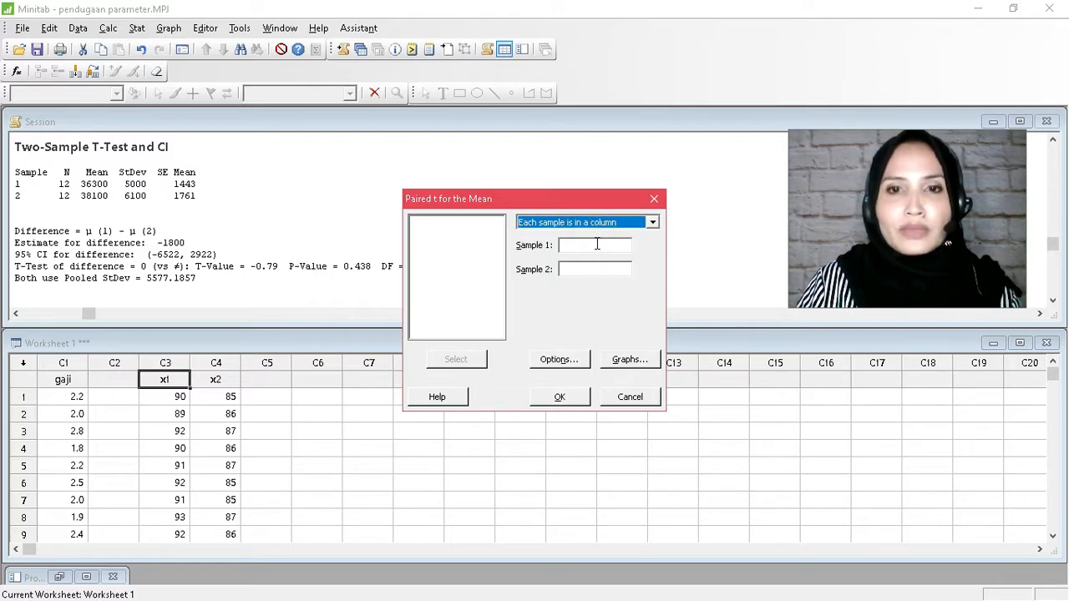
click(597, 243)
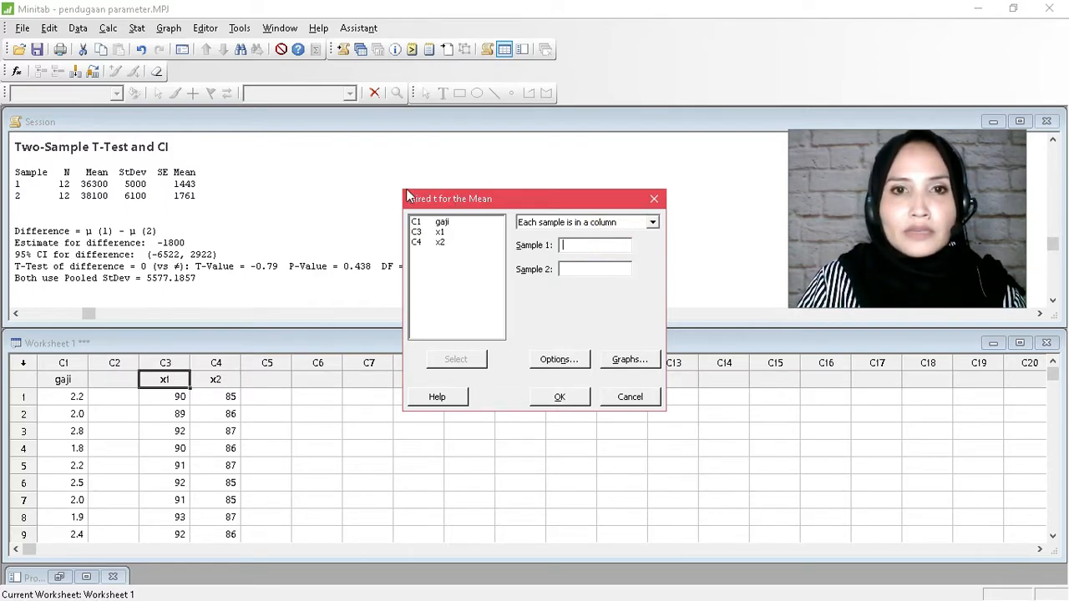
double_click(433, 232)
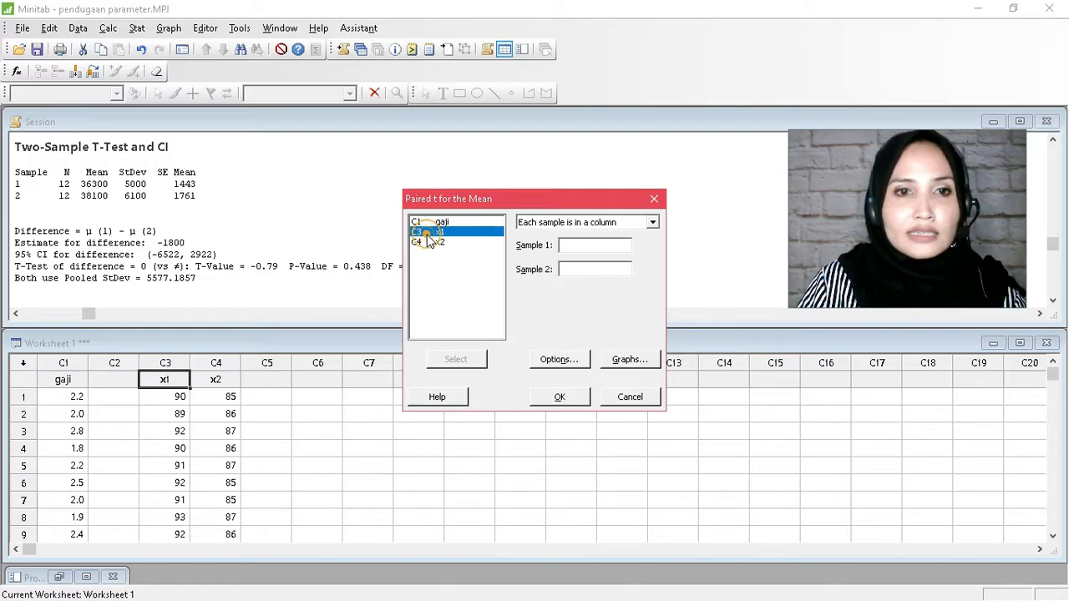
click(571, 270)
double_click(422, 241)
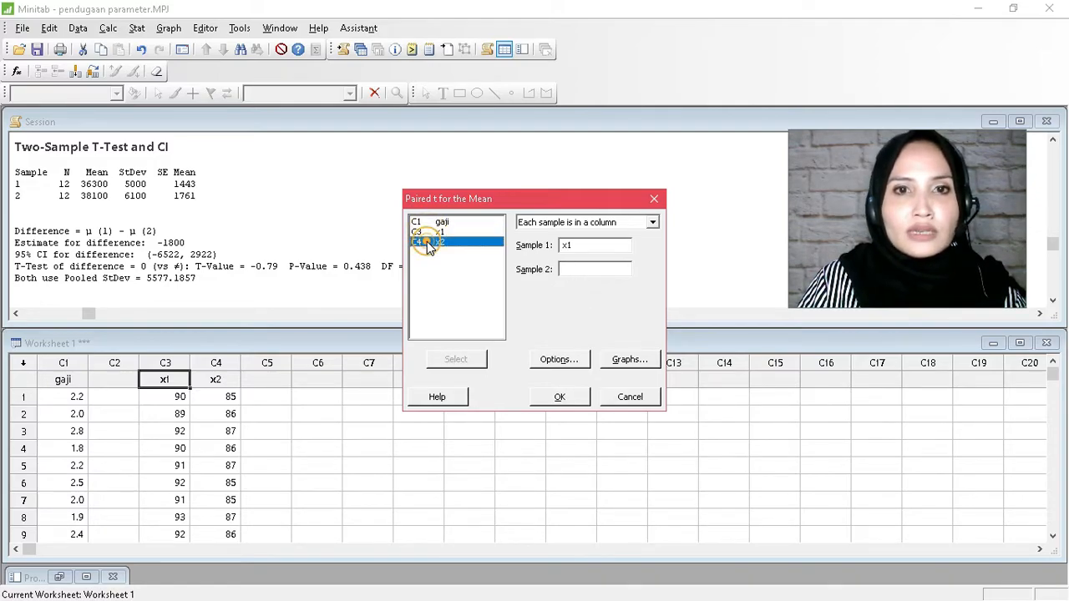
Run the paired t-test with a 95.0 confidence level, a hypothesized difference of 0.0 and the not-equal alternative.
click(578, 362)
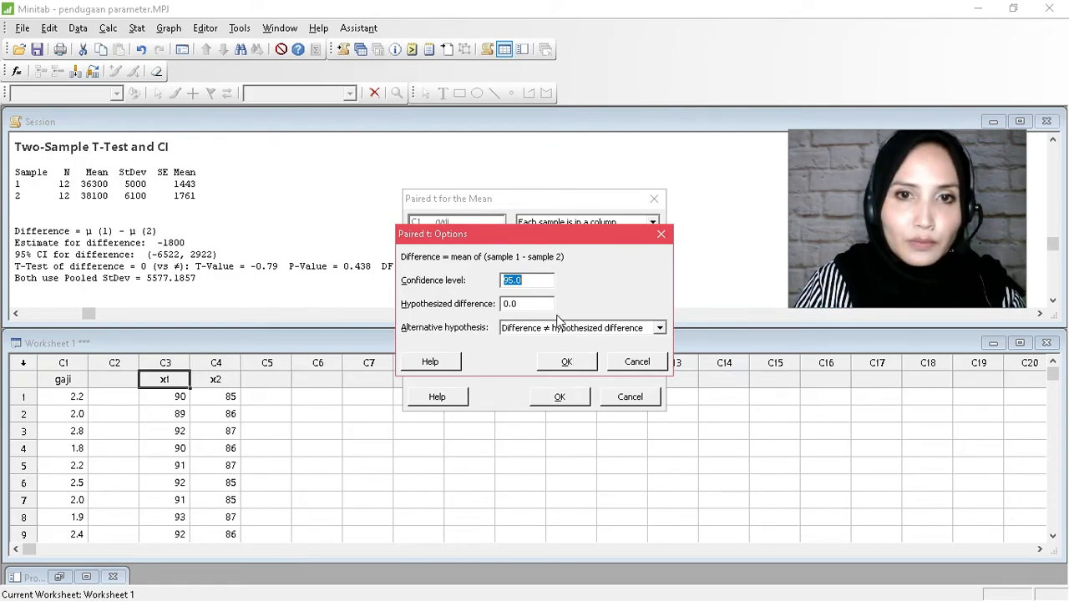
click(533, 302)
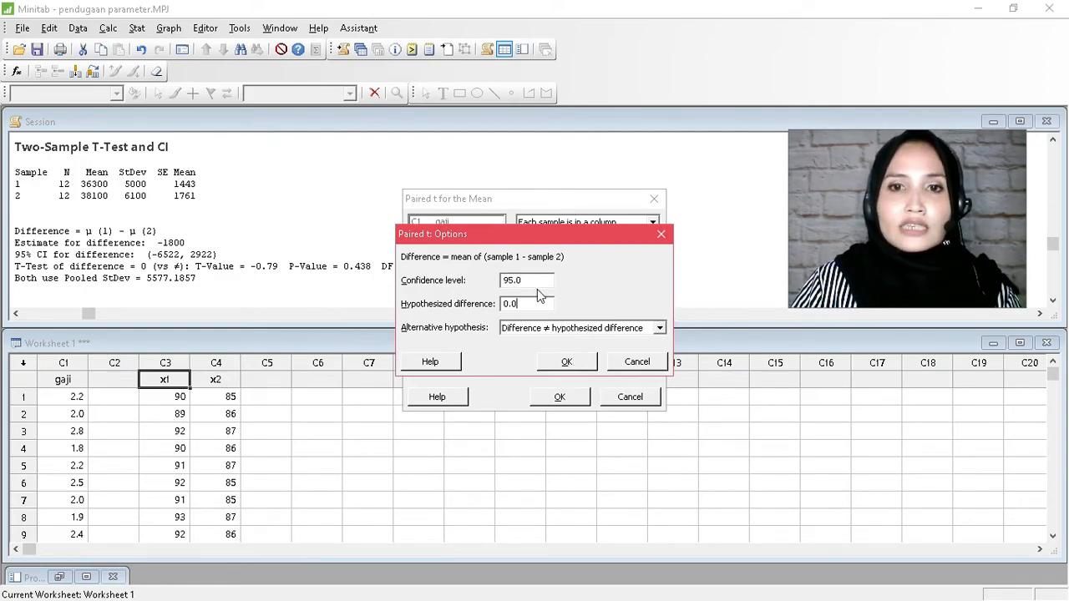
click(579, 360)
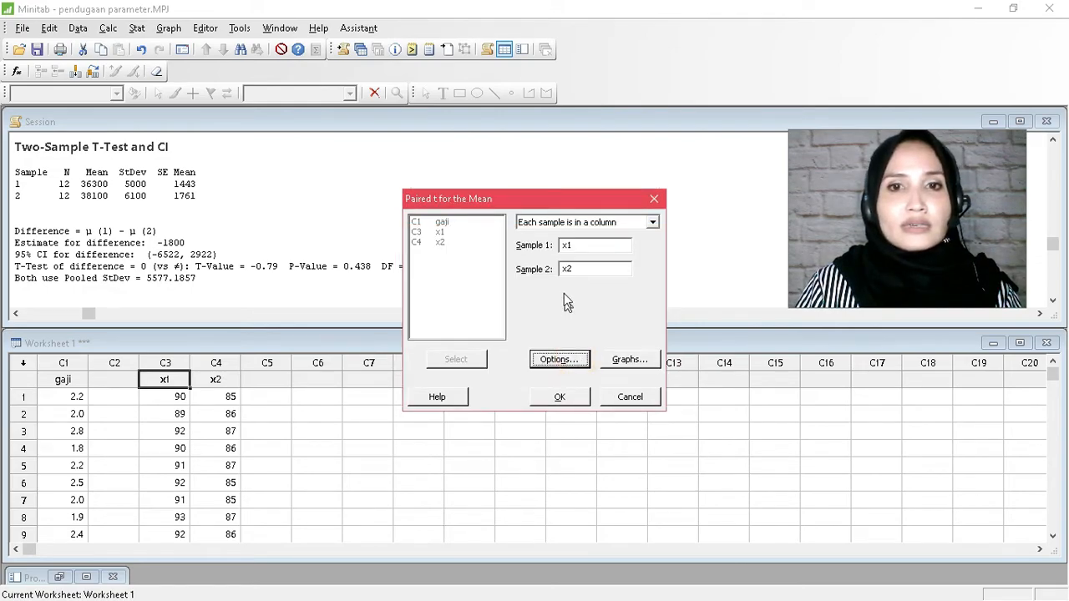
click(577, 397)
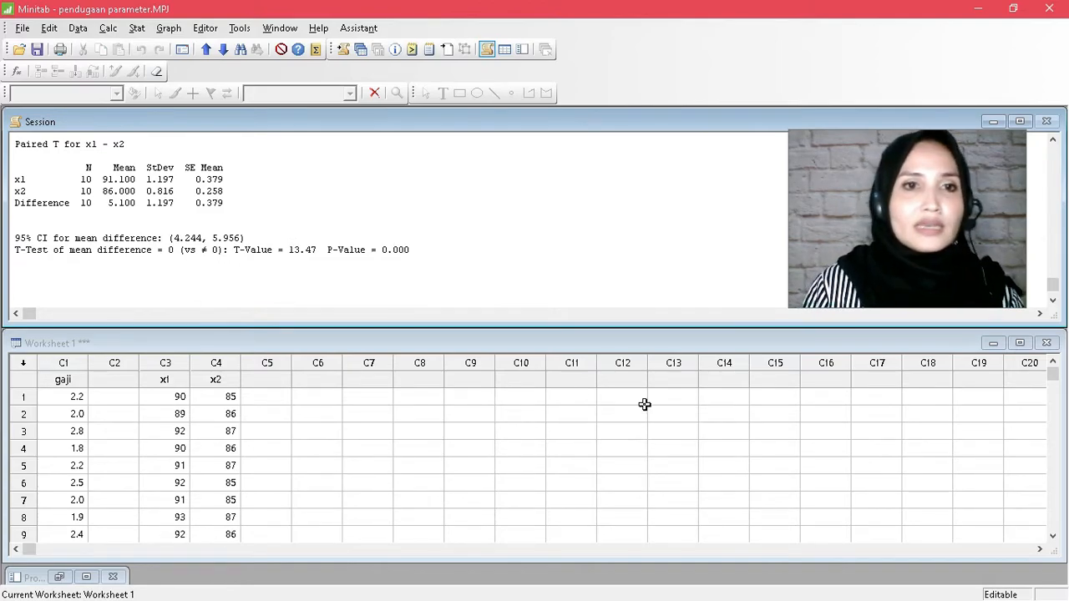
Examine the paired t results: the sample statistics table, the difference row and the 95% confidence interval for the mean difference.
click(175, 237)
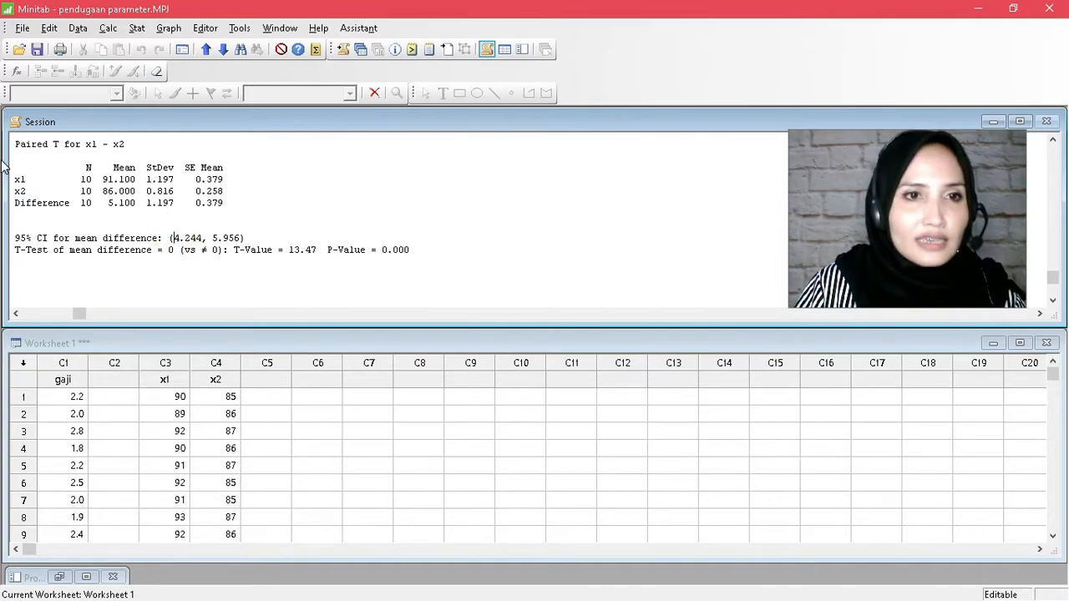
drag(12, 165, 237, 201)
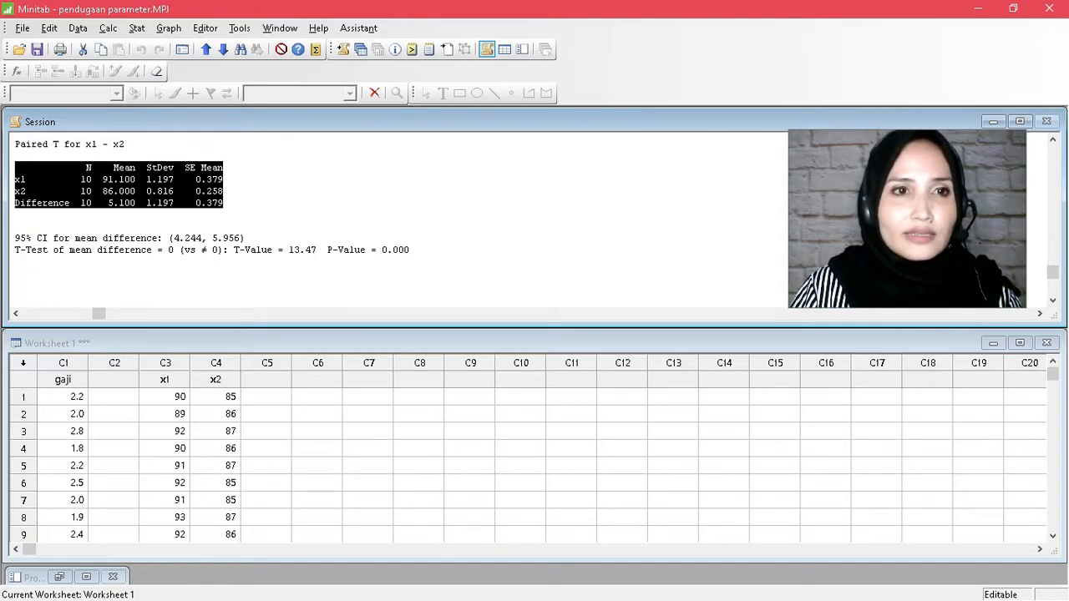
click(161, 204)
drag(15, 200, 224, 206)
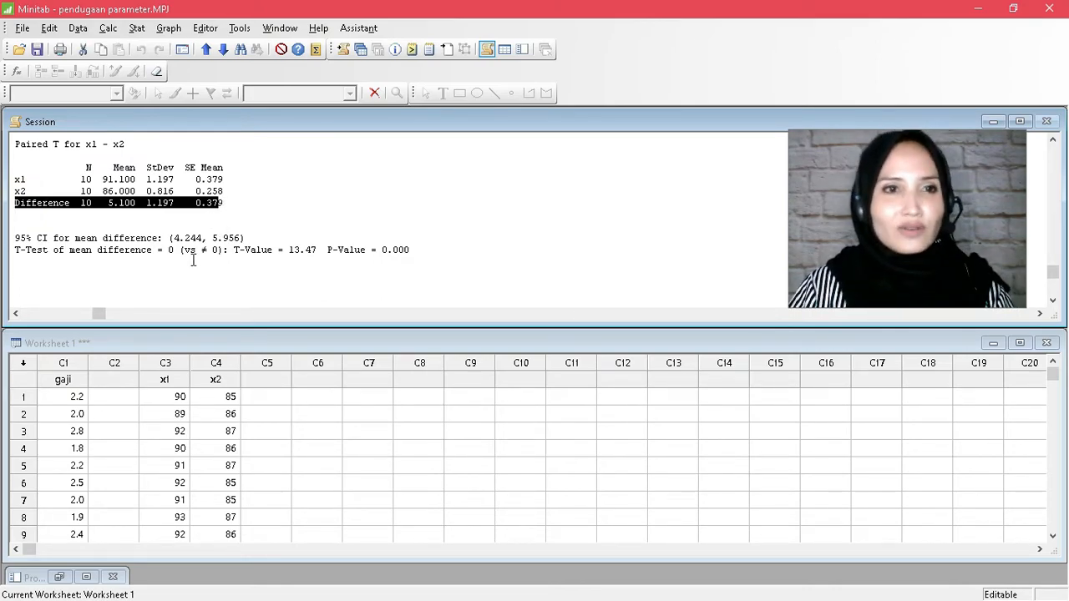
click(112, 264)
drag(15, 238, 258, 238)
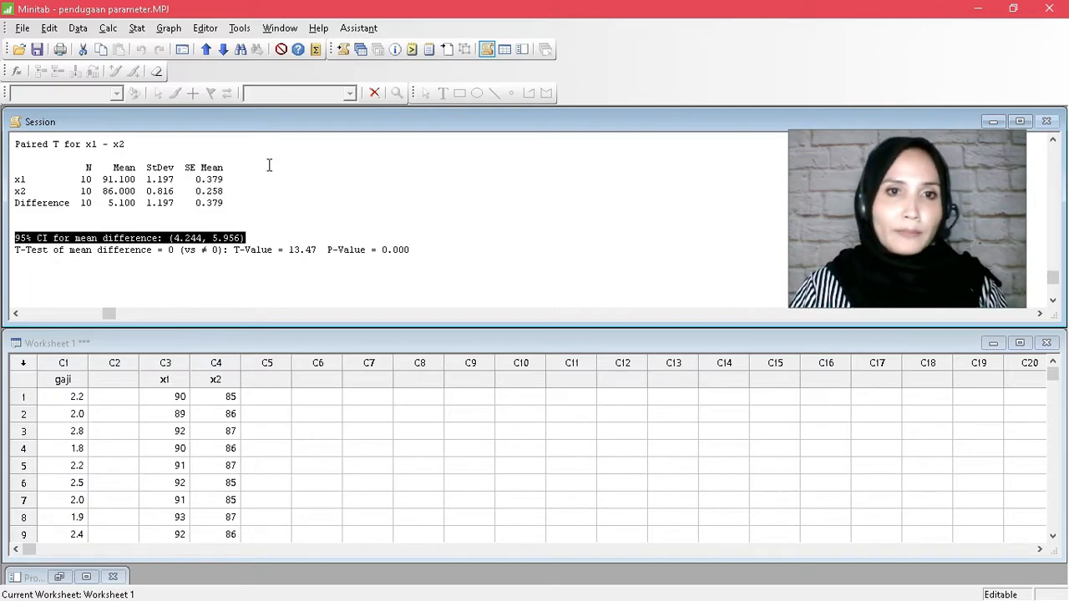
click(283, 275)
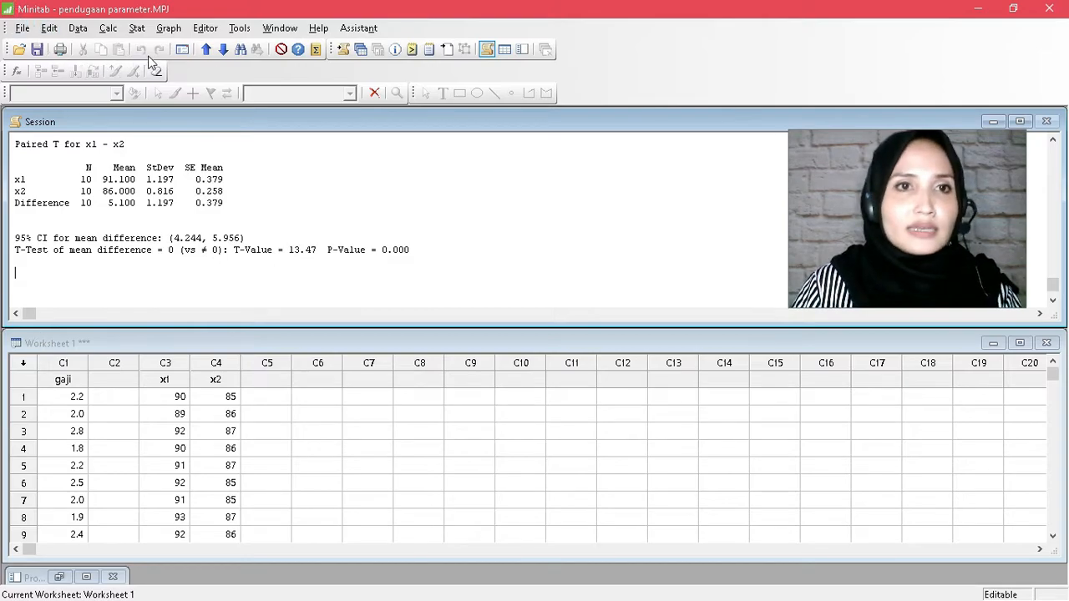
Set up a two-sample proportion test on summarized data with 50 trials in each sample.
click(136, 28)
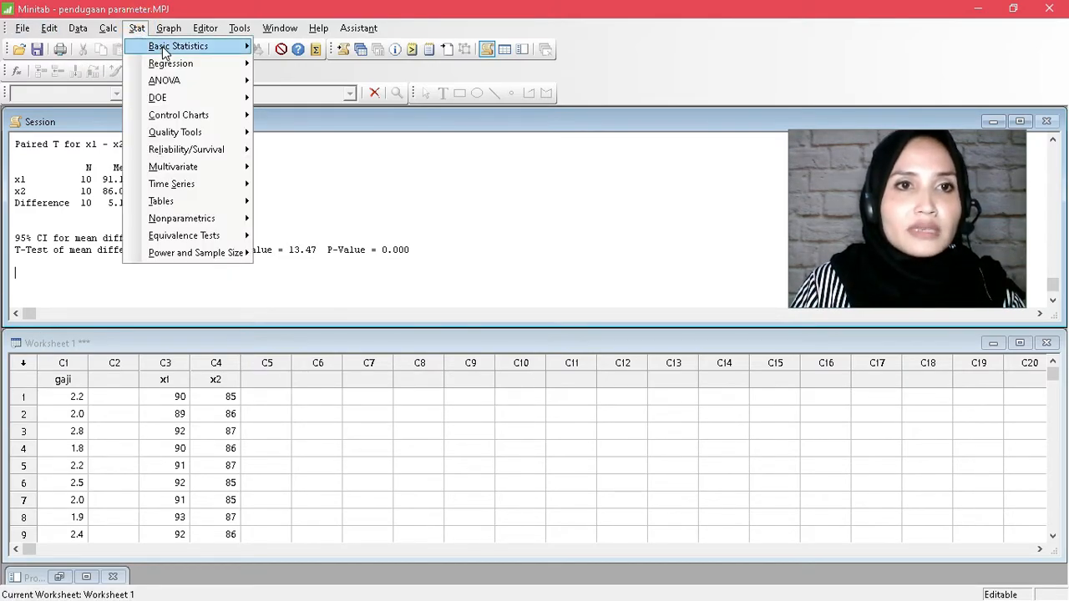
mouse_move(171, 46)
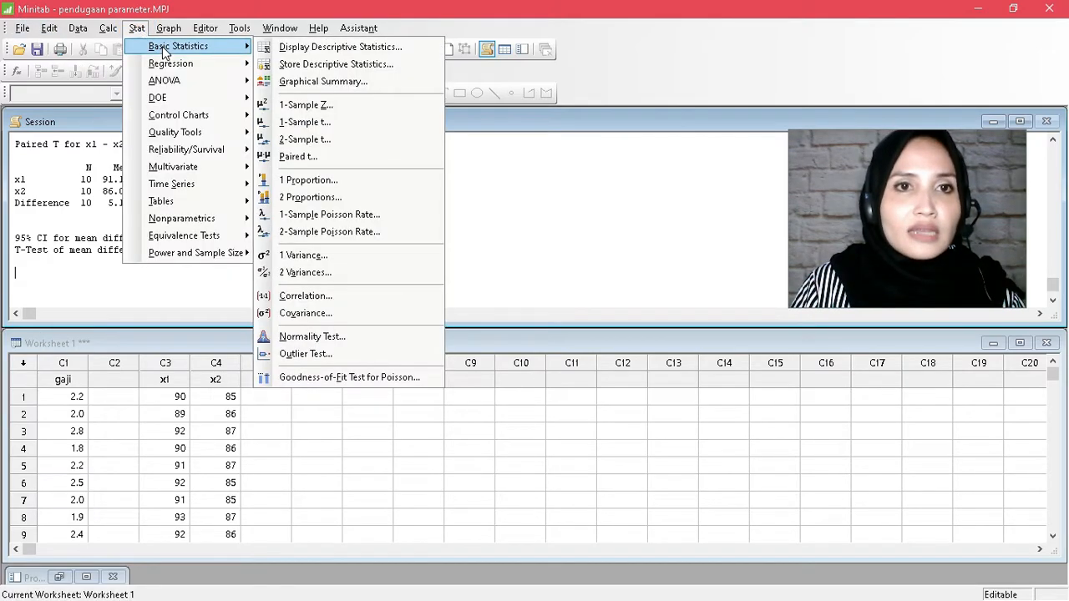
click(396, 198)
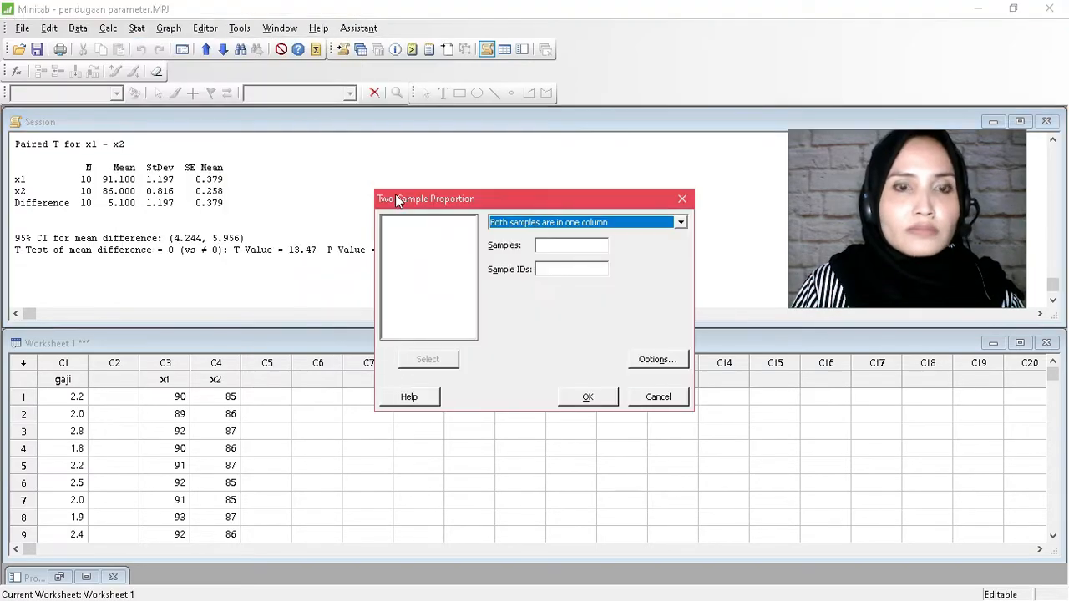
click(601, 225)
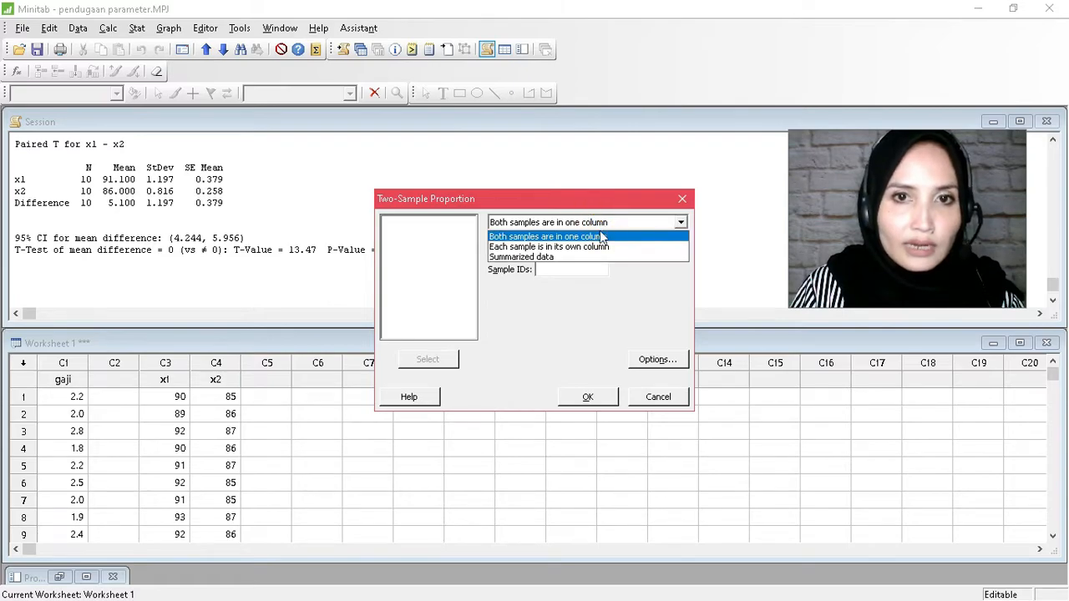
click(604, 257)
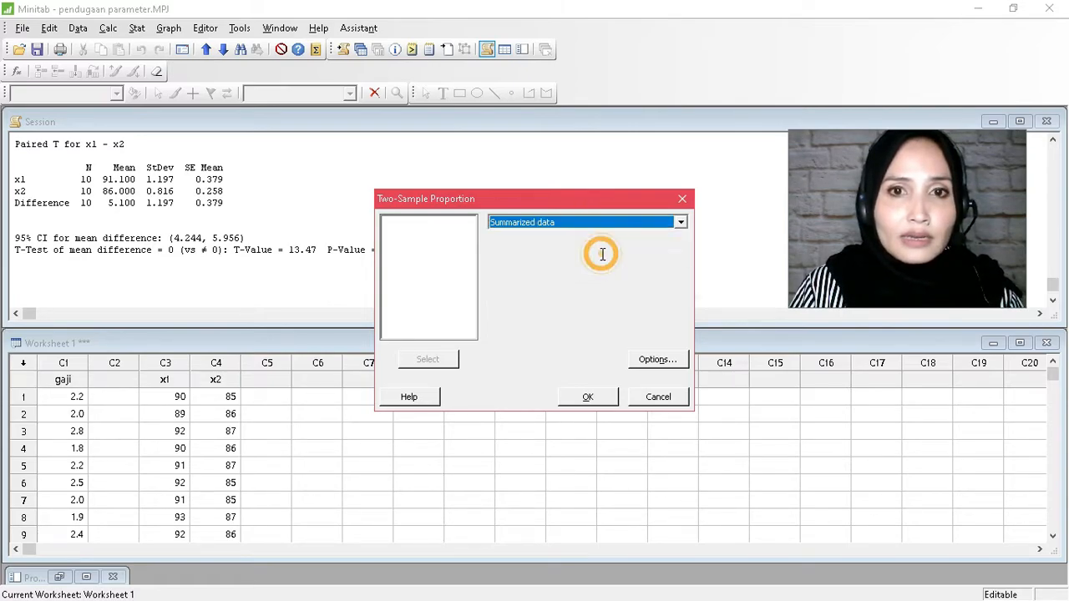
click(602, 259)
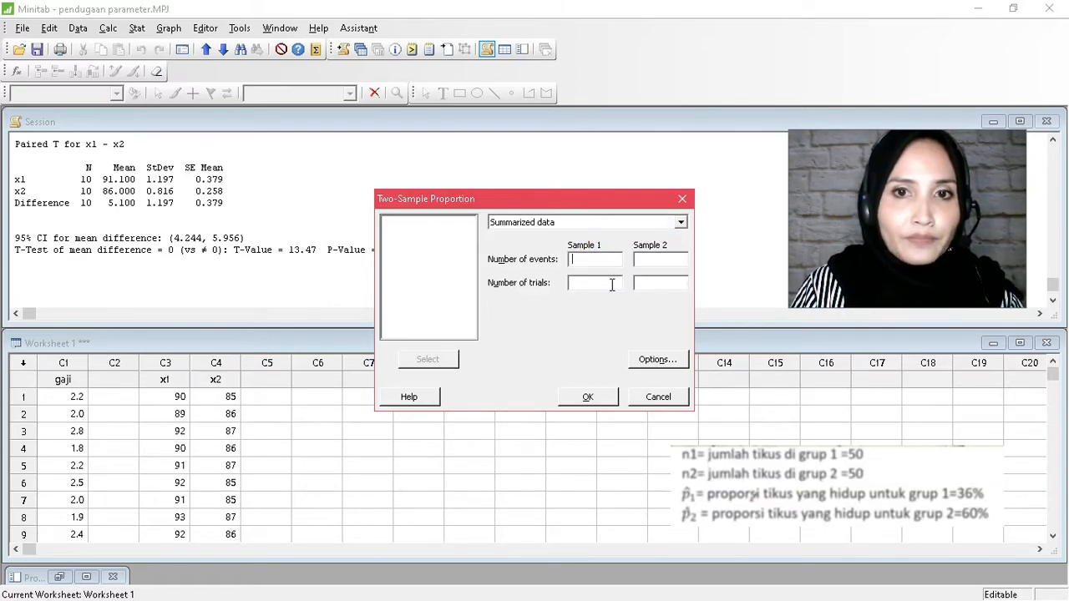
click(614, 285)
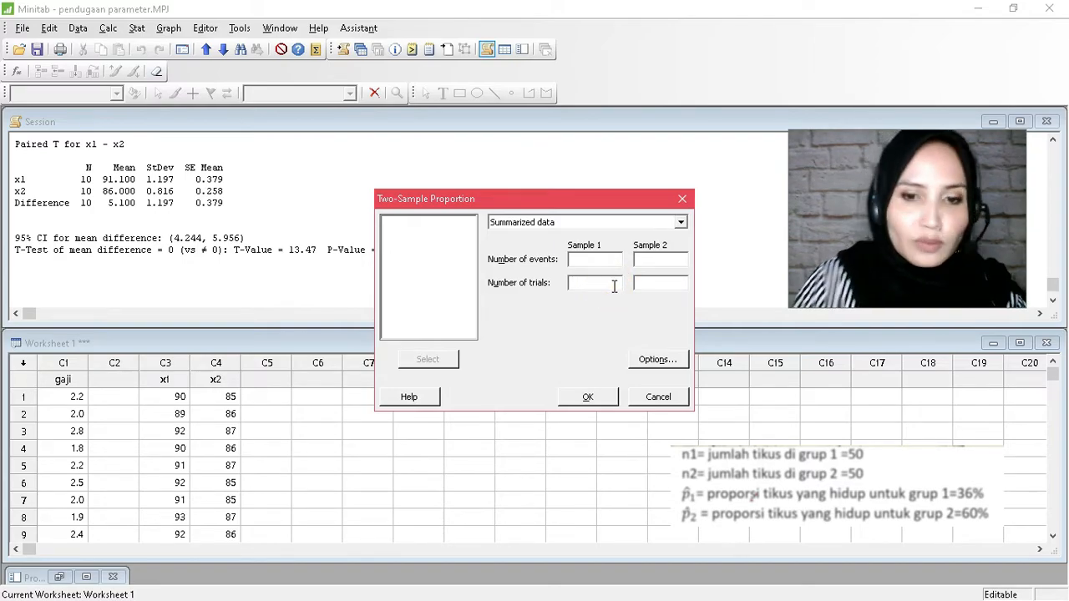
text(50)
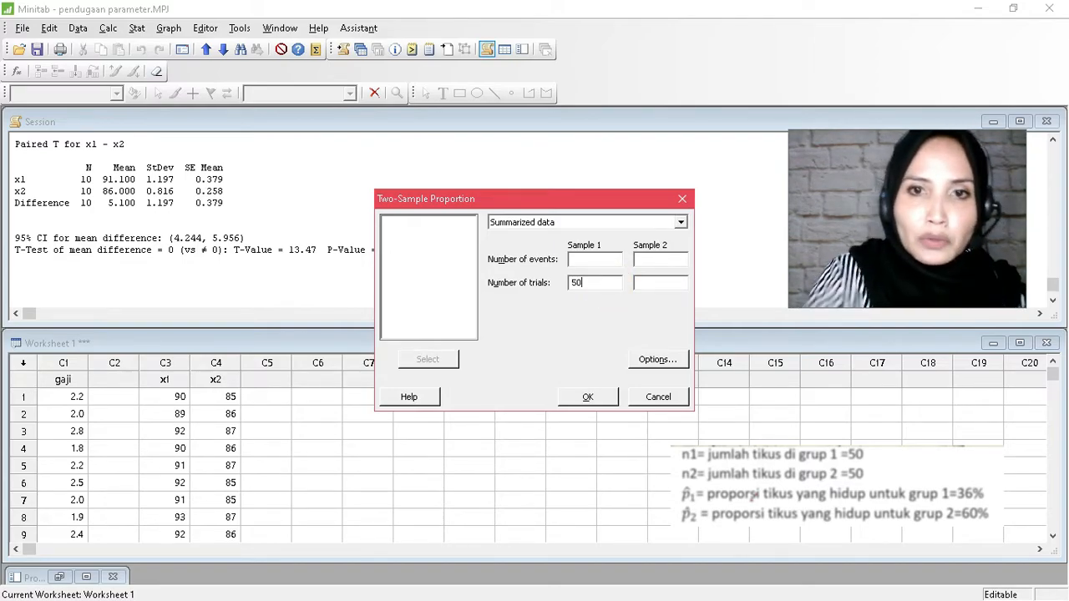
click(665, 283)
text(50)
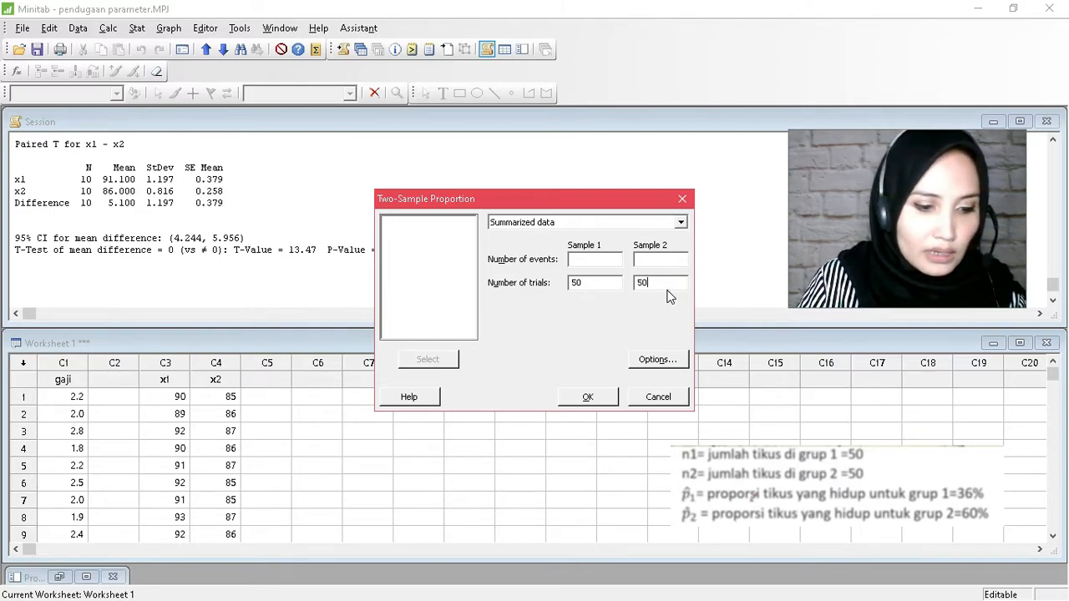
Set the number of events to 18 for sample 1 and 30 for sample 2.
click(598, 260)
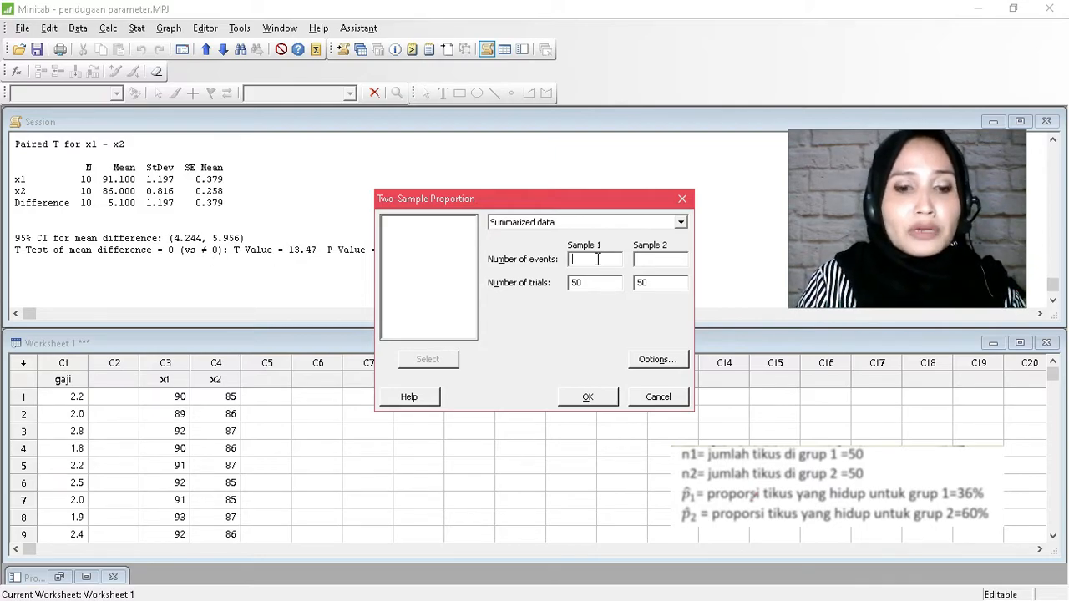
text(18)
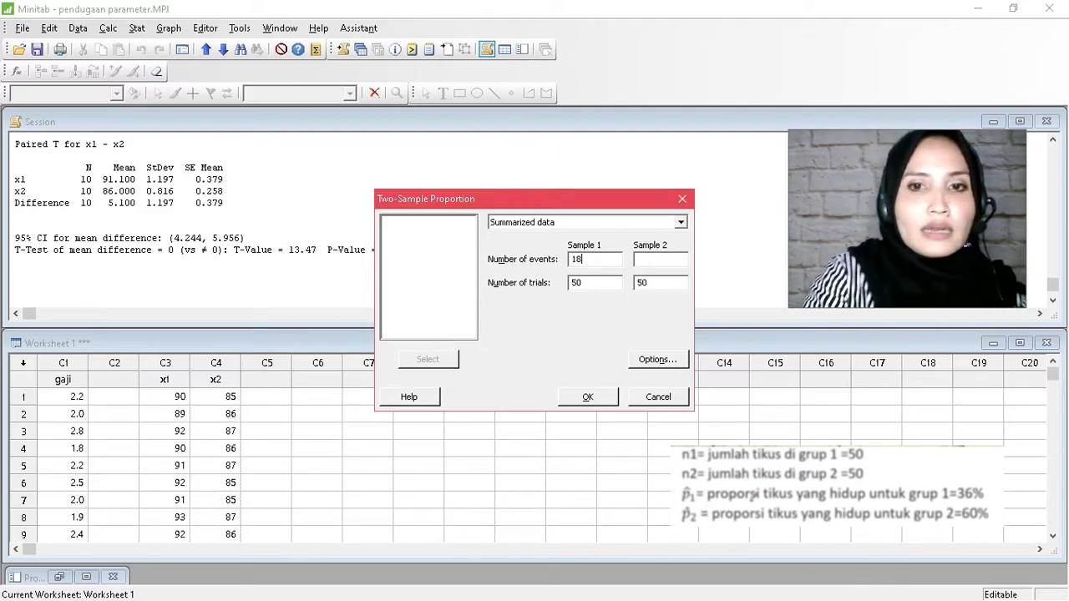
click(655, 259)
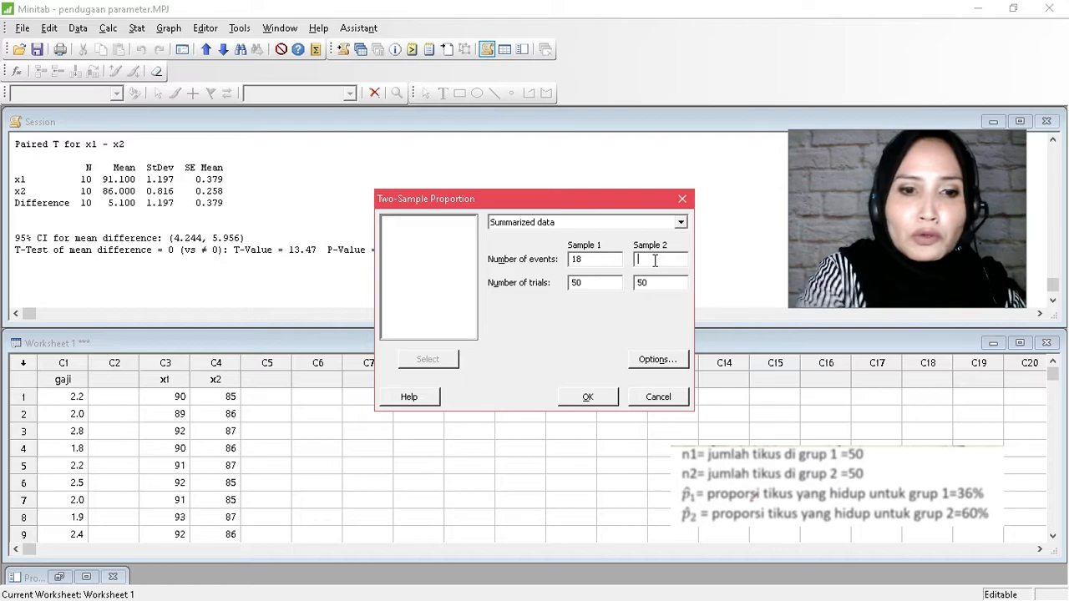
text(30)
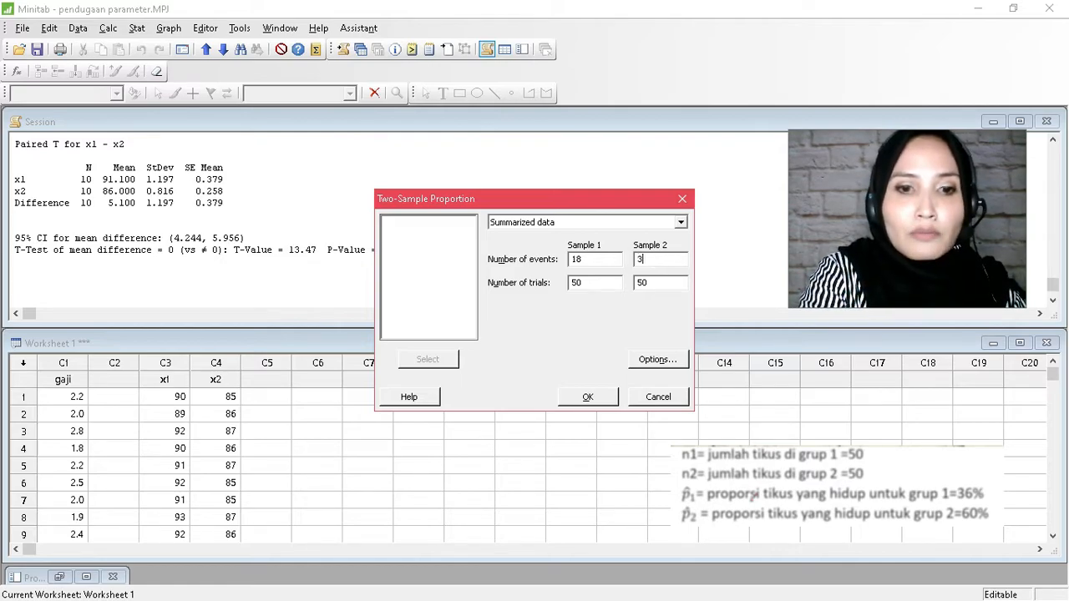
Run the two-proportion test with a 95.0 confidence level, hypothesized difference 0.0, the not-equal alternative and separately estimated proportions.
click(673, 359)
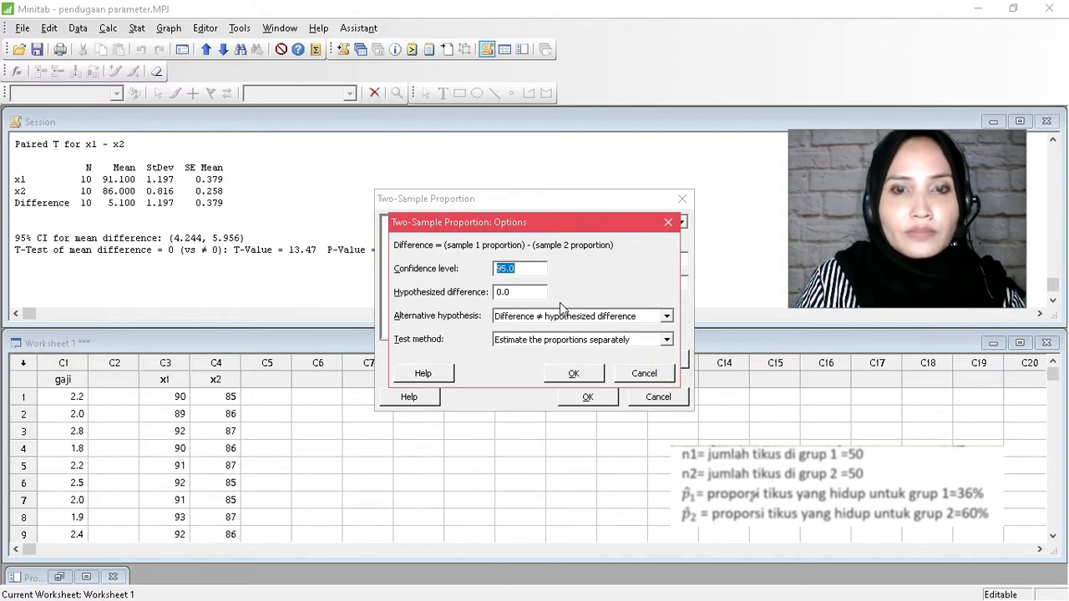
click(589, 367)
click(588, 397)
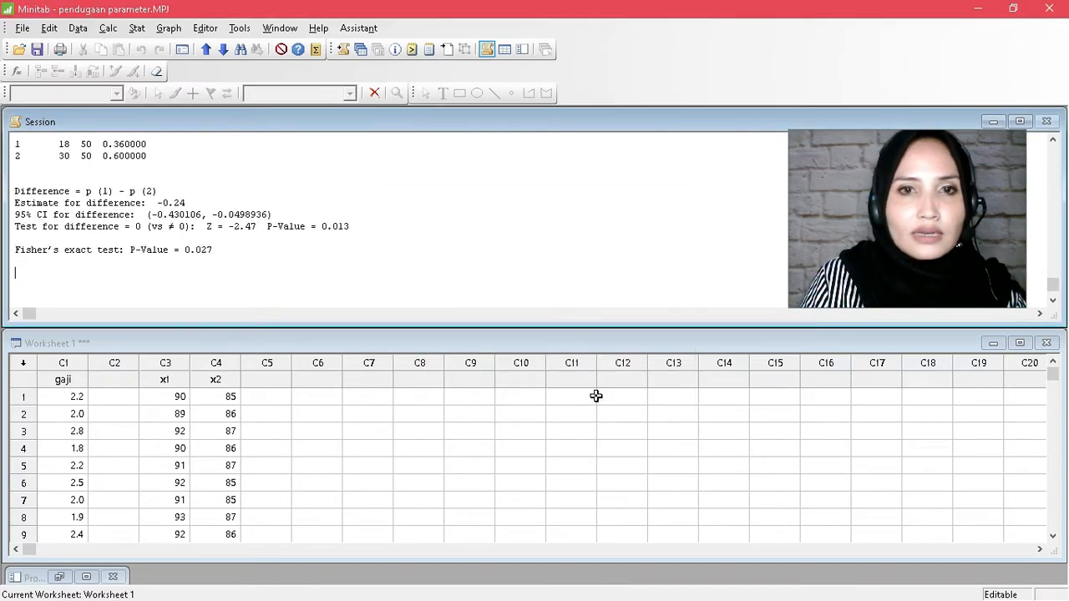
Examine the two-proportion results: the sample proportions, difference definition, estimate and 95% confidence interval.
scroll(332, 217, down, 1)
scroll(333, 217, up, 1)
mouse_move(14, 167)
mouse_down()
mouse_move(176, 197)
mouse_move(37, 166)
mouse_move(15, 168)
mouse_move(15, 180)
mouse_up()
click(165, 201)
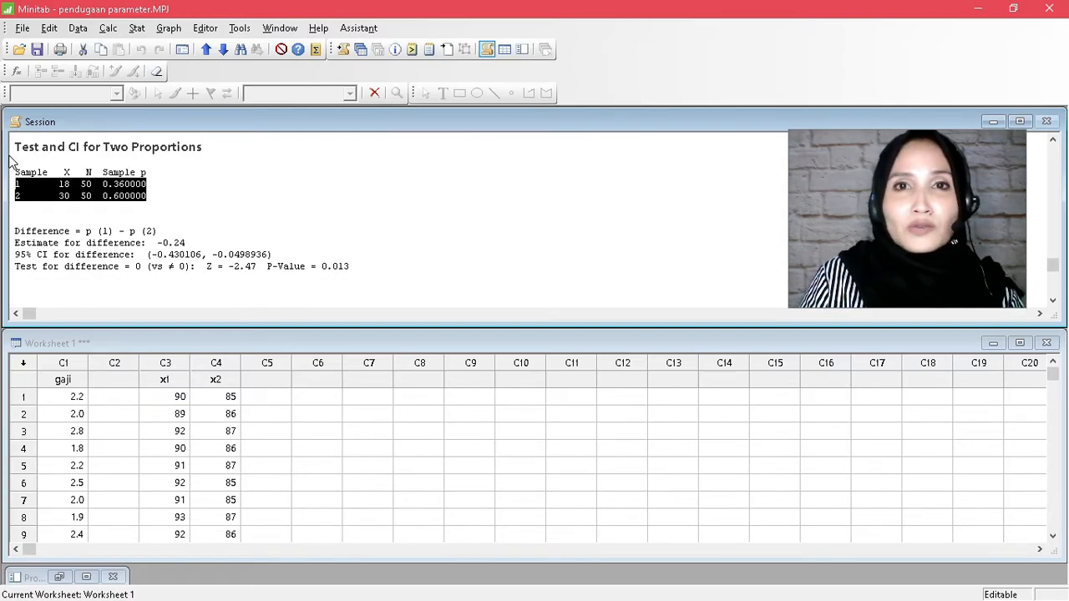
click(123, 209)
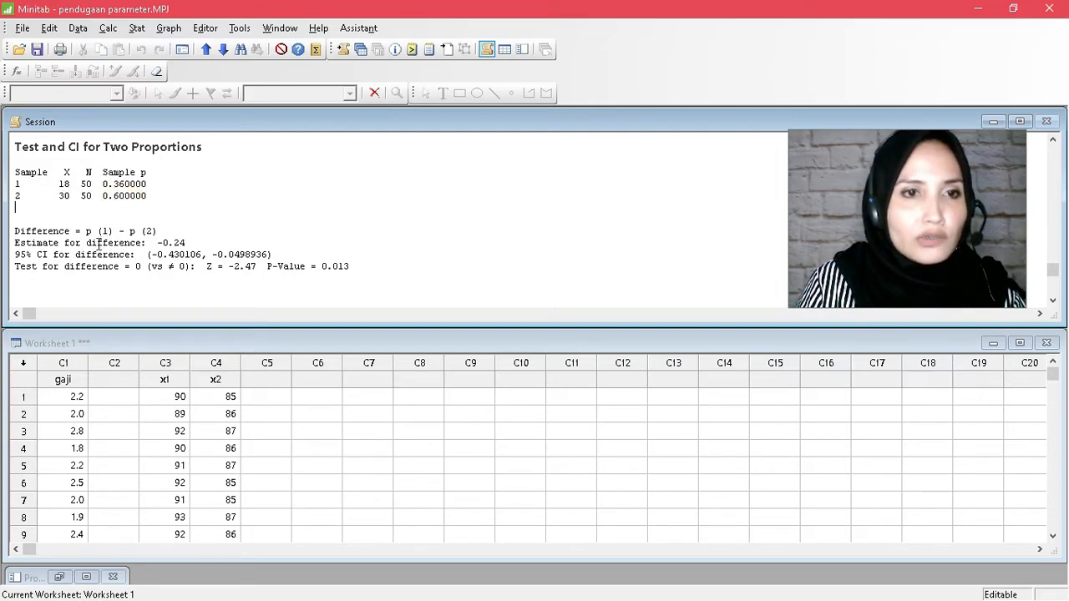
drag(13, 231, 174, 230)
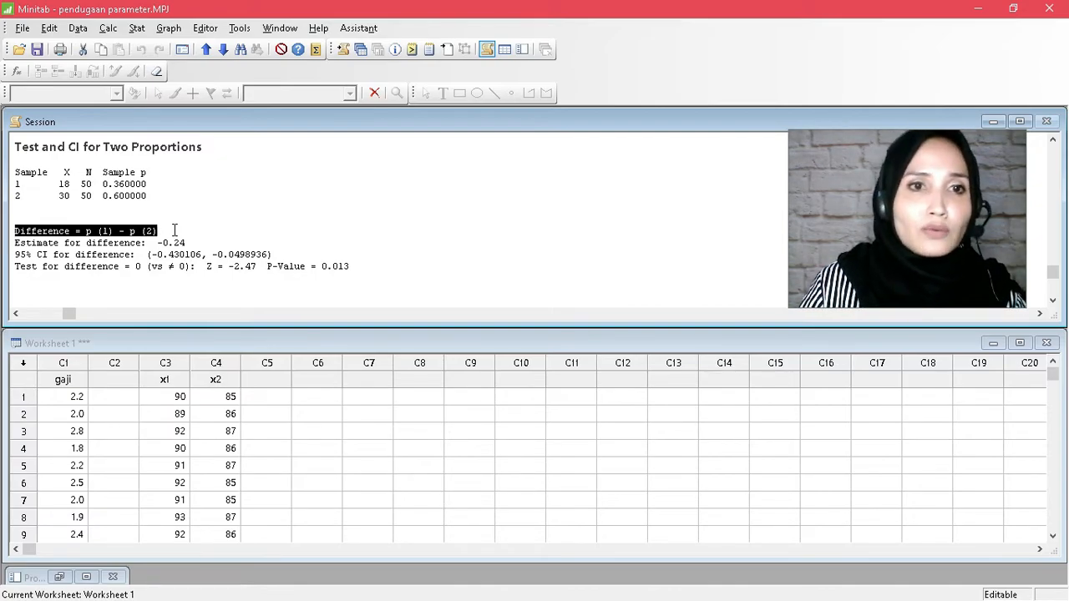
click(20, 248)
mouse_move(21, 248)
mouse_down()
mouse_move(185, 254)
mouse_move(16, 225)
mouse_move(10, 244)
mouse_up()
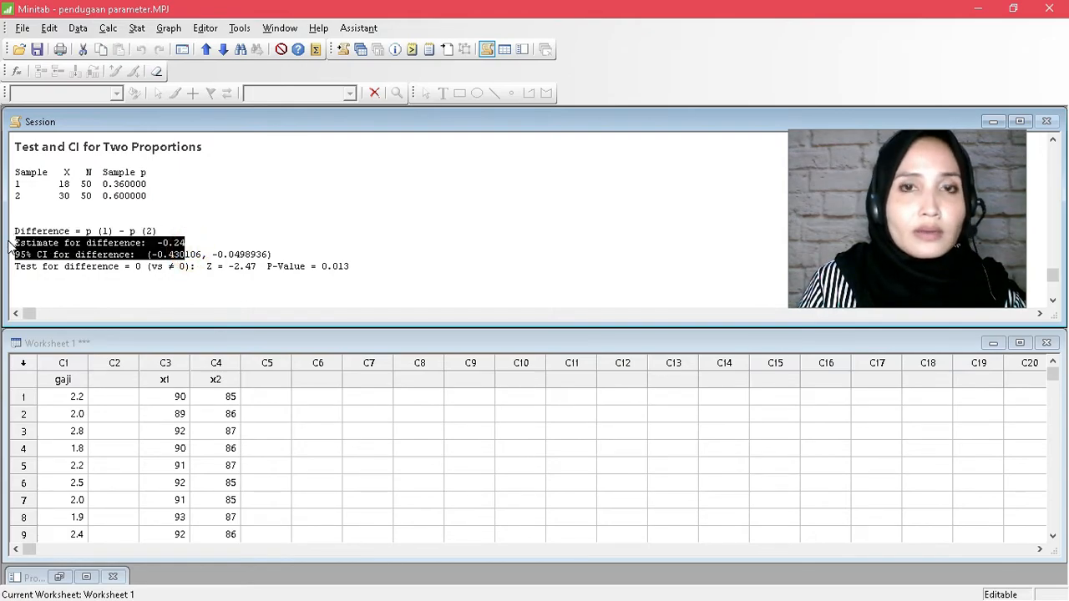
click(226, 246)
drag(14, 248, 277, 258)
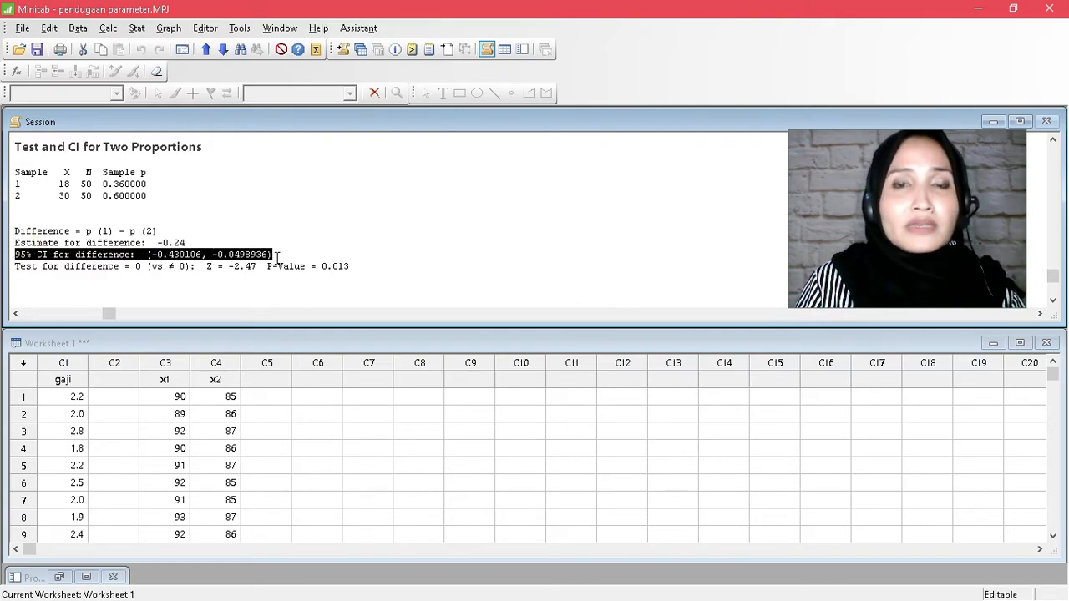